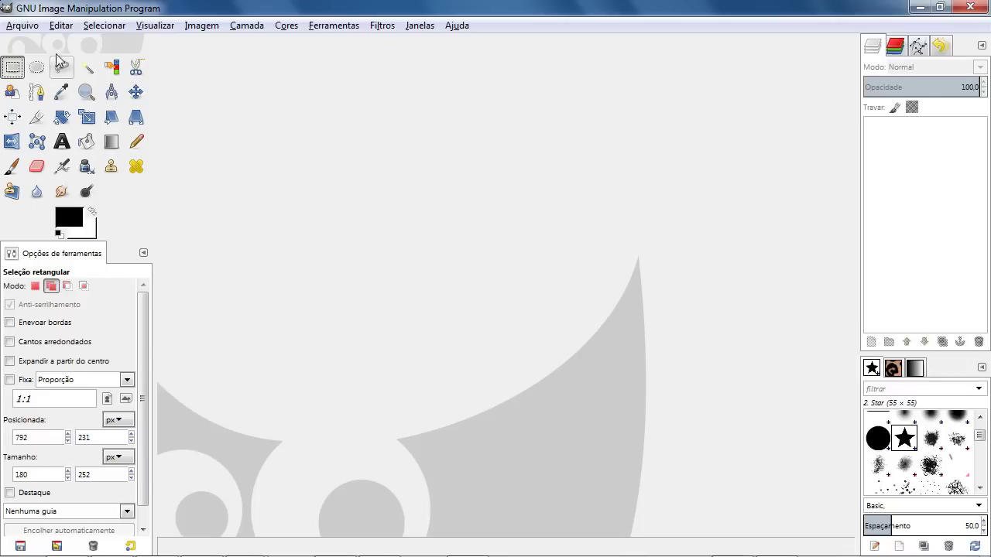
Step: Preview machines.jpg, 02.png and 01-01.png in the mvm folder, then open mannup.png
click(22, 26)
click(34, 75)
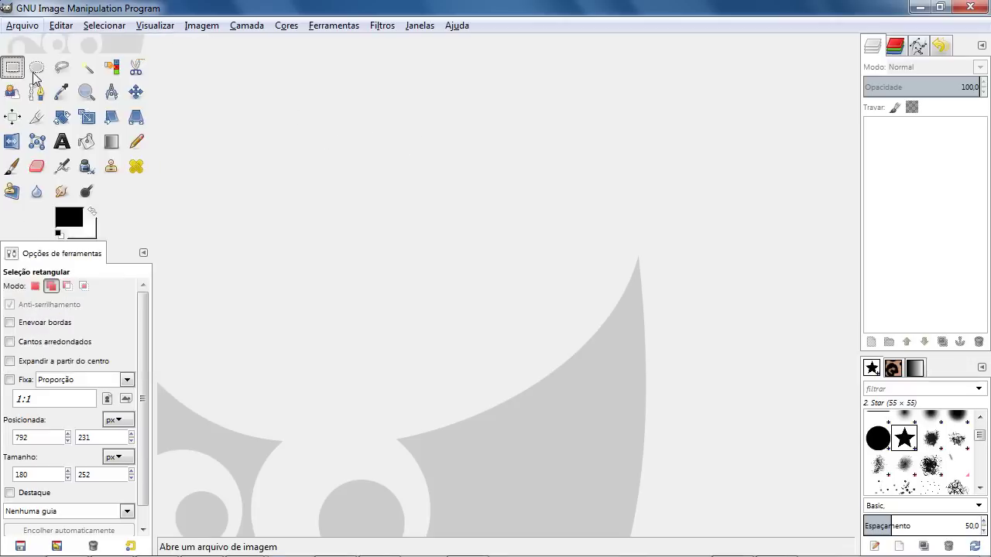
click(304, 174)
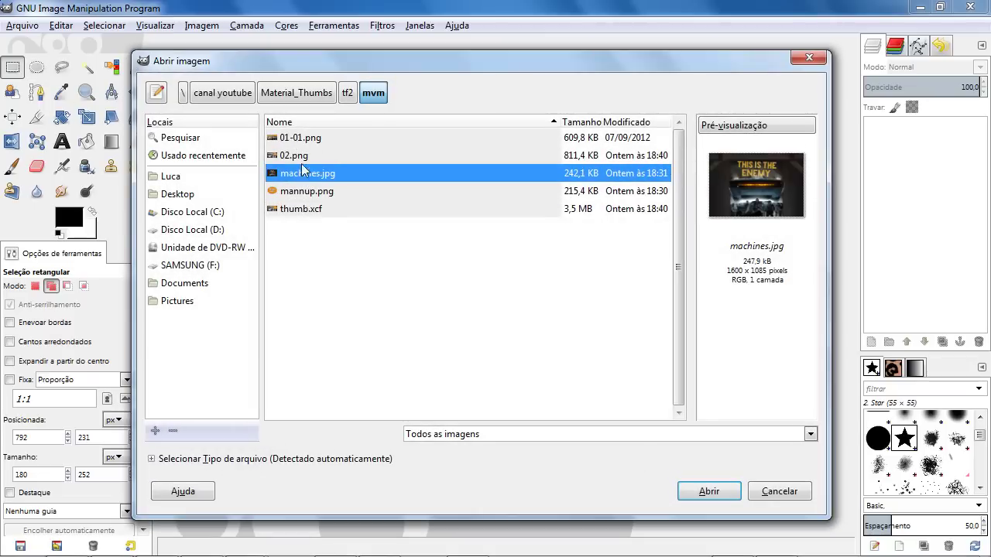
click(318, 156)
click(314, 141)
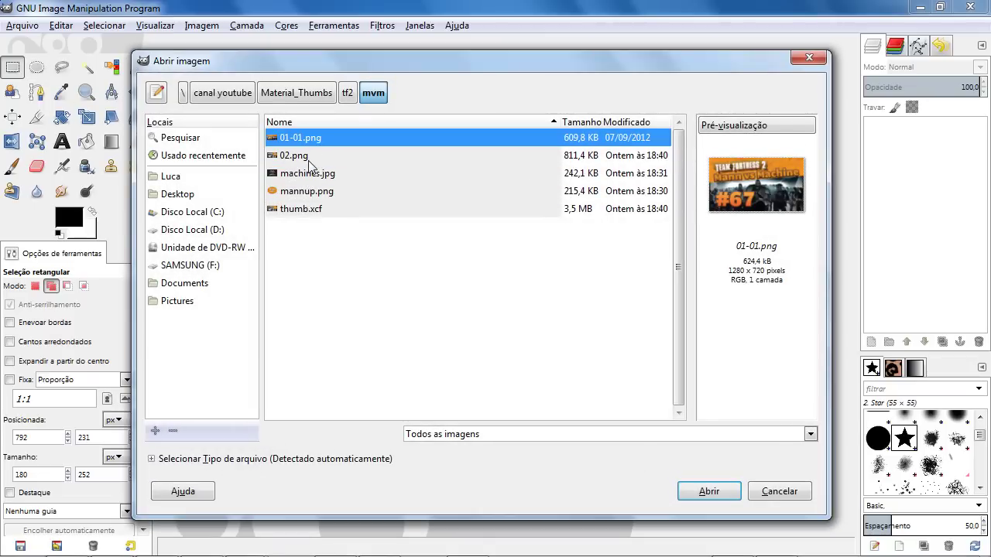
click(302, 173)
shift+click(314, 194)
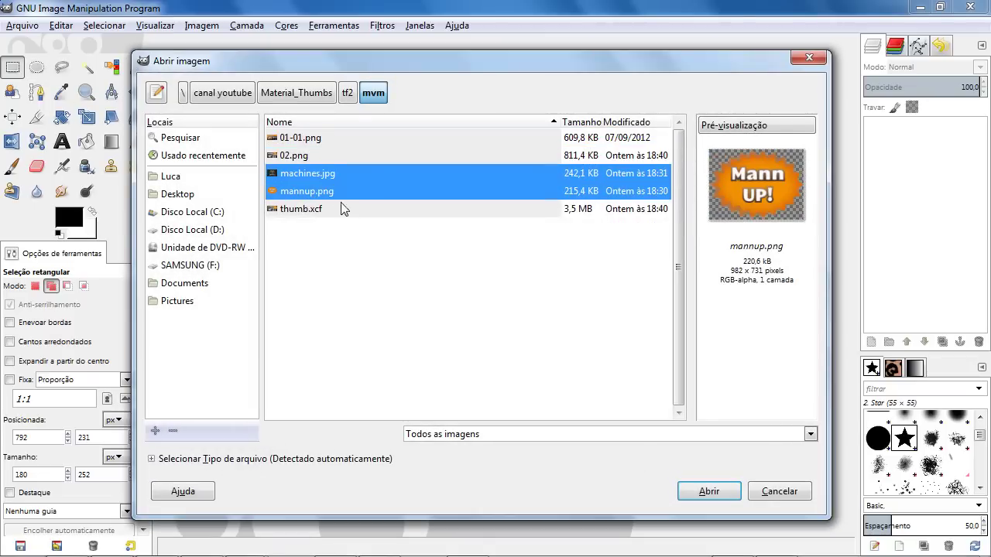
click(332, 195)
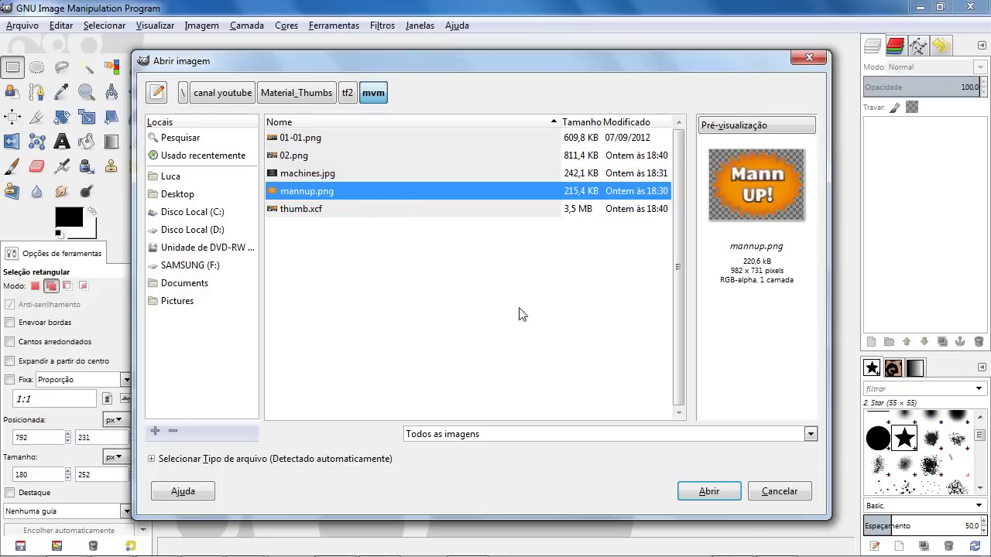
click(708, 493)
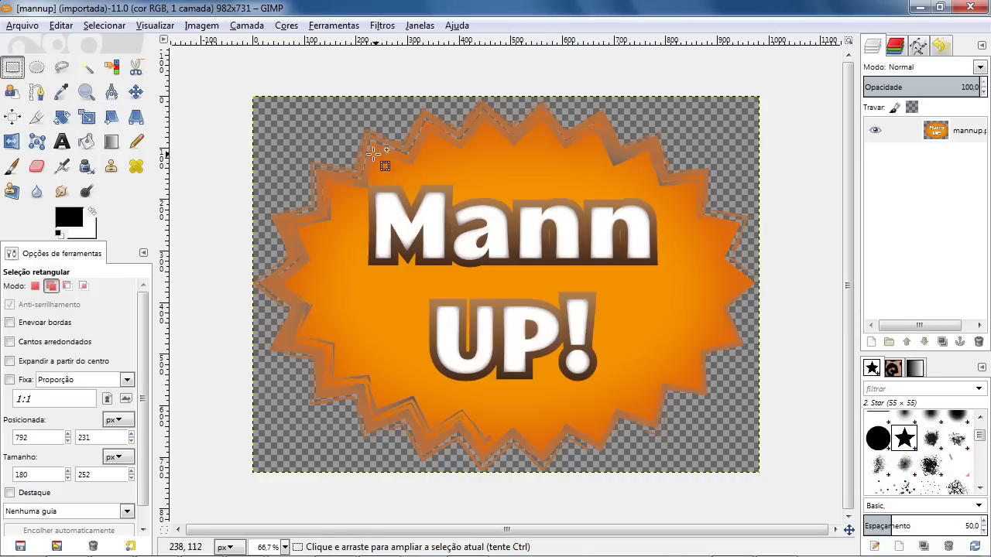
Step: Select a rectangle over Mann, move the layer and undo it, then clear the area and undo that
drag(335, 120, 545, 245)
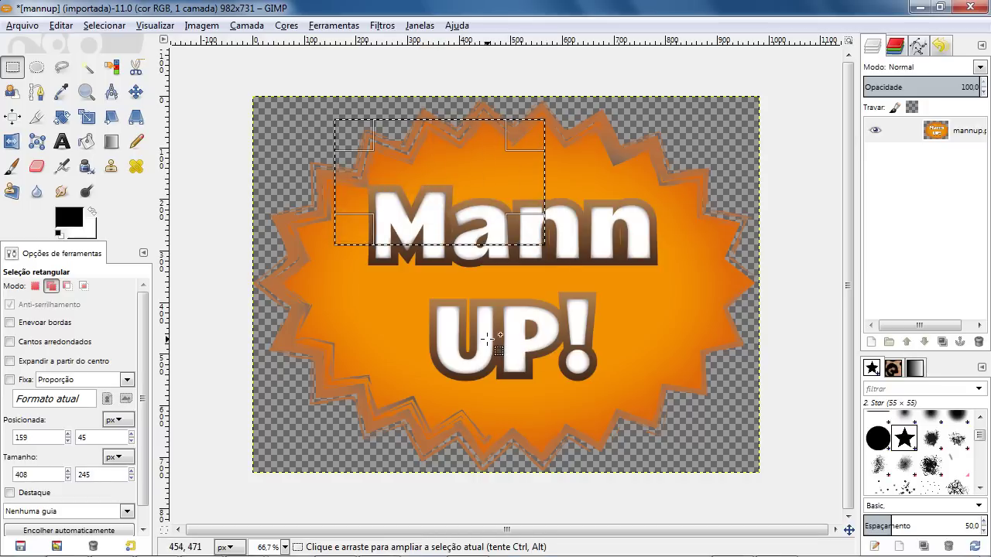
click(135, 92)
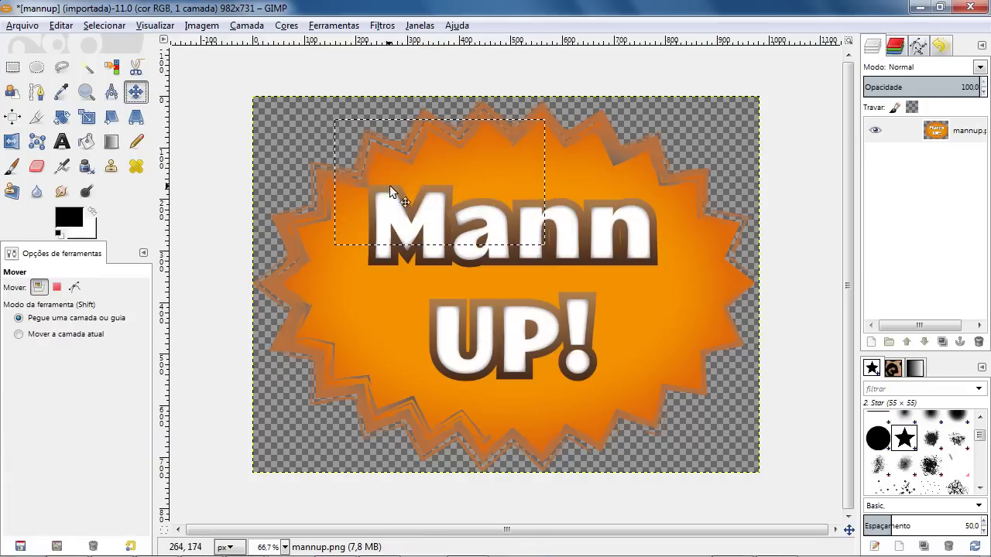
mouse_move(423, 192)
mouse_down()
mouse_move(498, 223)
mouse_move(423, 188)
mouse_up()
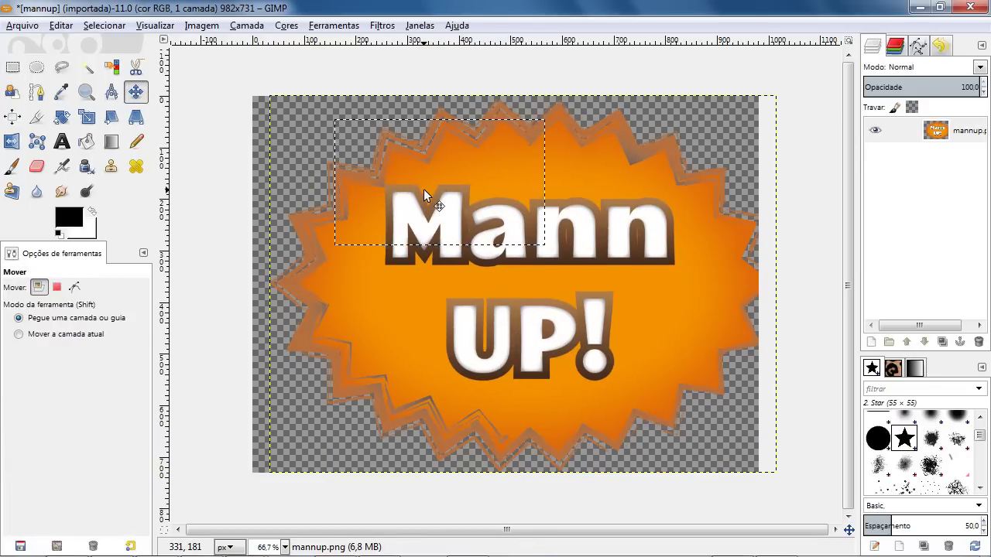
key(ctrl+z)
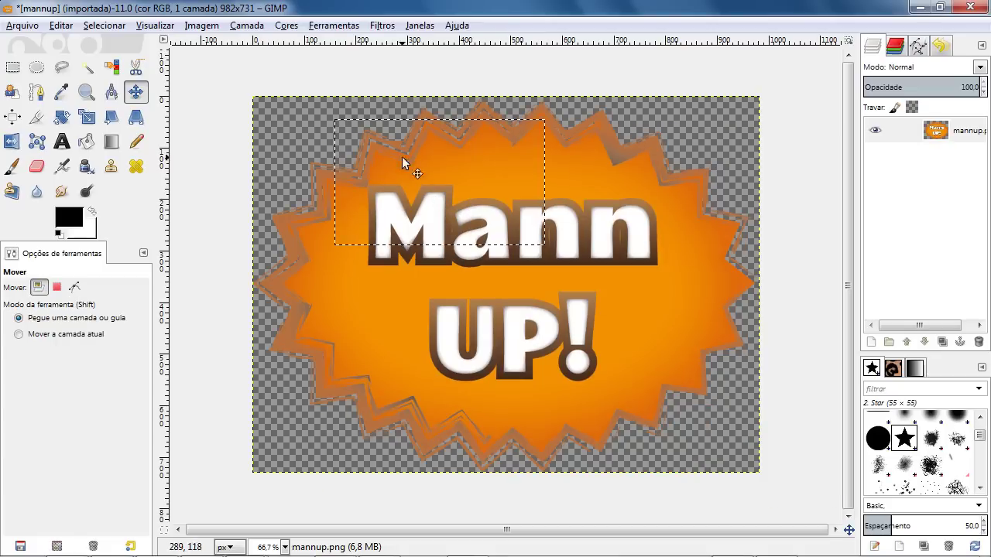
key(Delete)
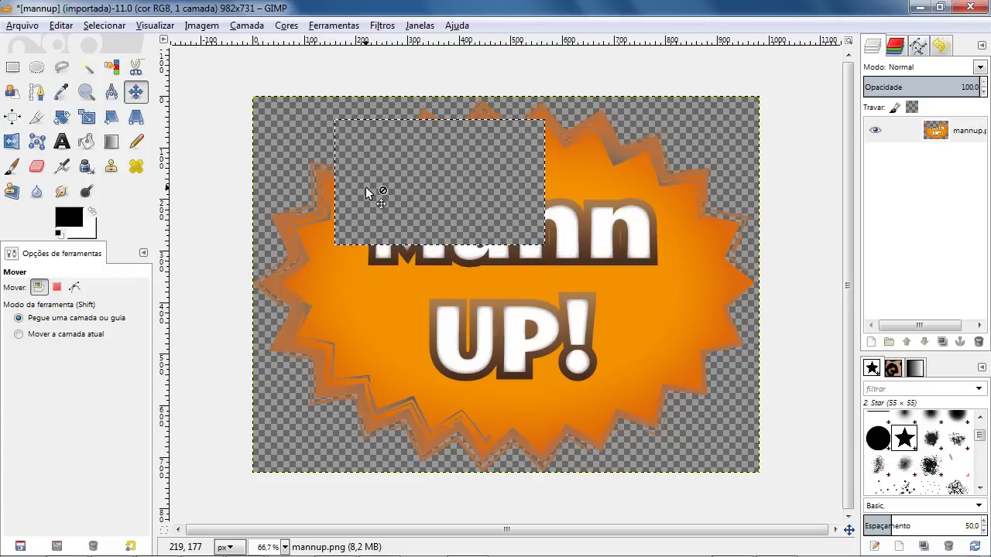
key(ctrl+z)
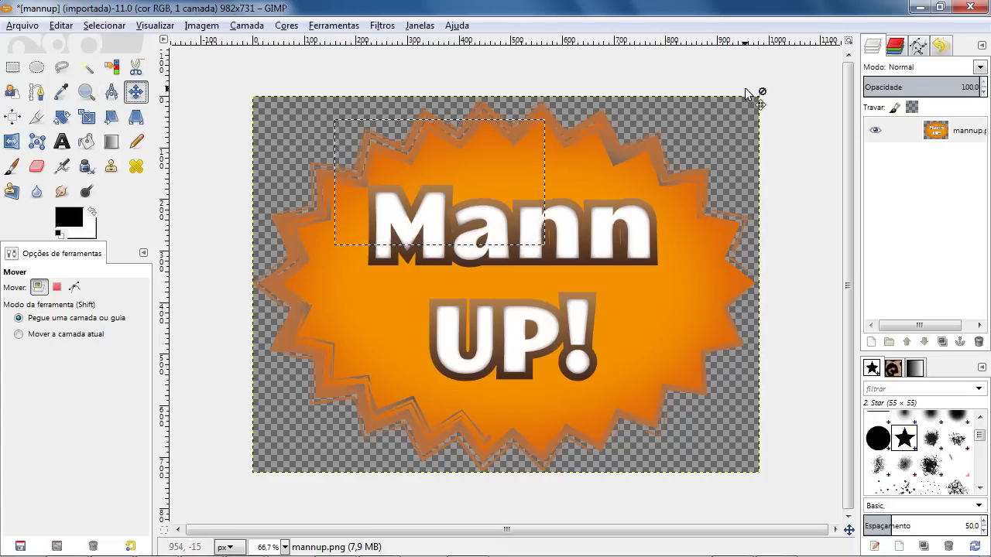
Step: Step through the Limpar and Mover camada states in Undo History, then revert to the original image
click(942, 45)
click(925, 177)
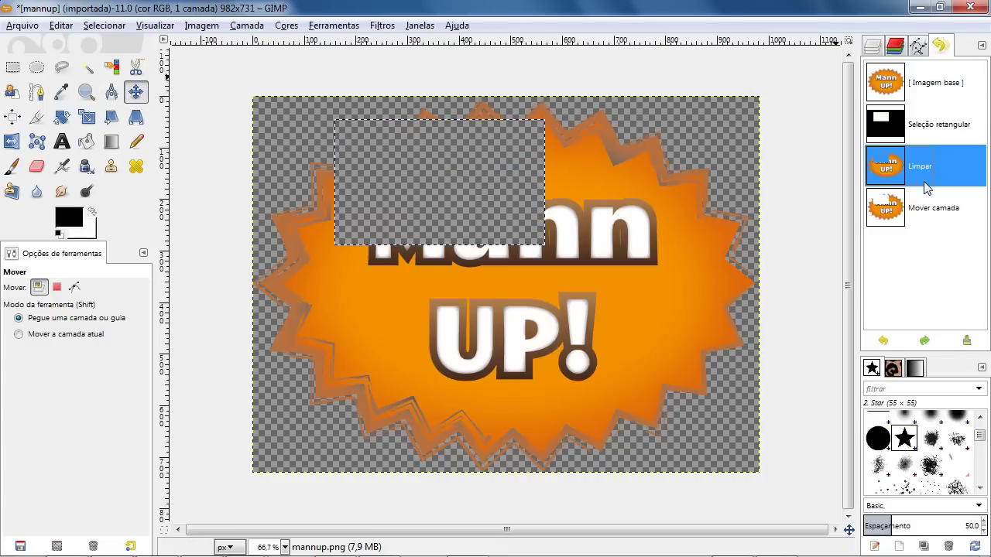
click(929, 196)
click(929, 172)
click(931, 95)
click(929, 153)
click(935, 86)
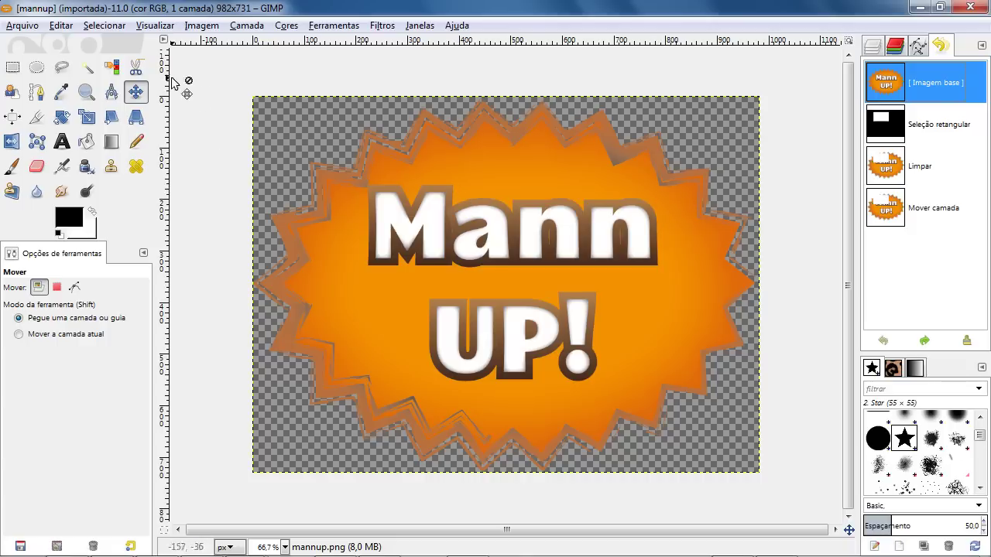
Step: Choose Rectangle Select in Replace mode, leaving the Fixa constraint on Proporção
click(12, 67)
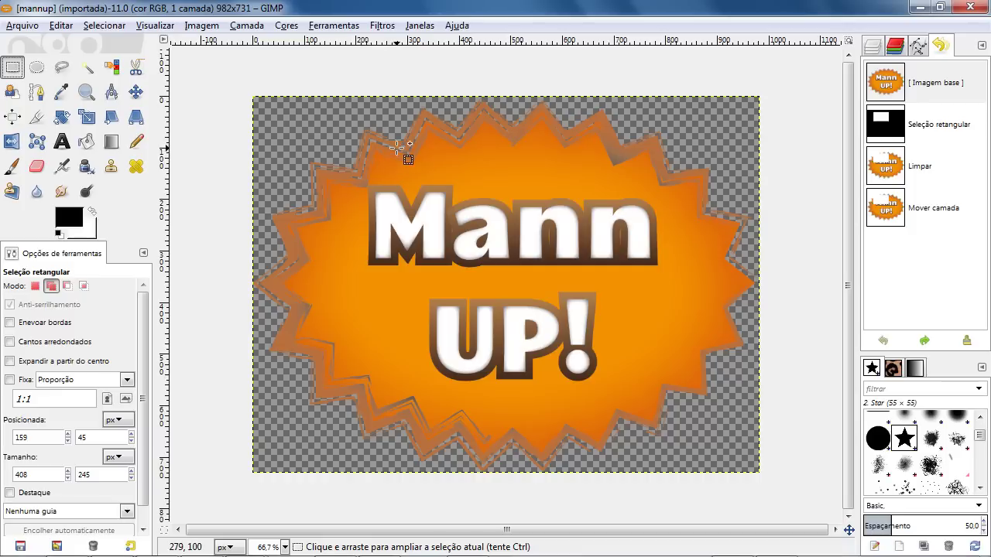
click(35, 287)
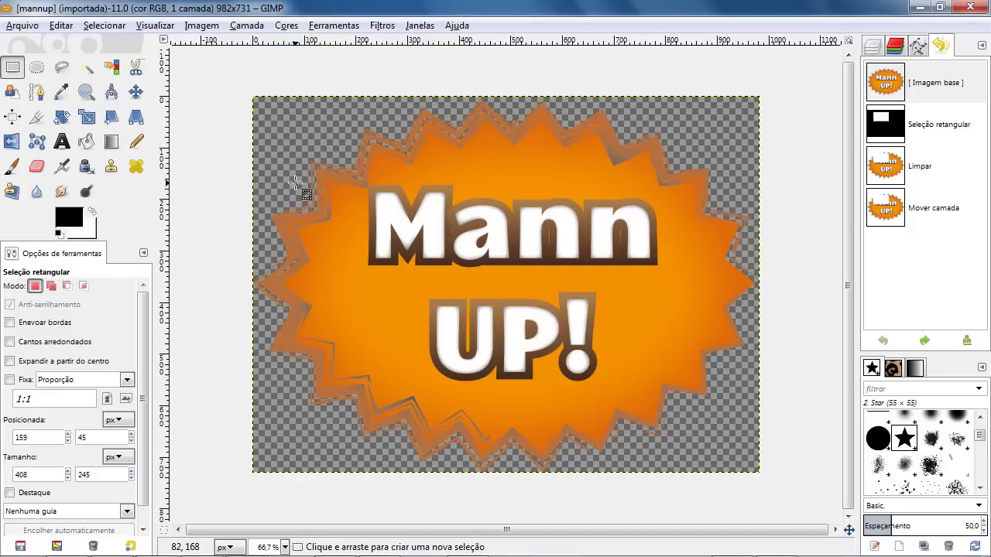
scroll(148, 389, down, 1)
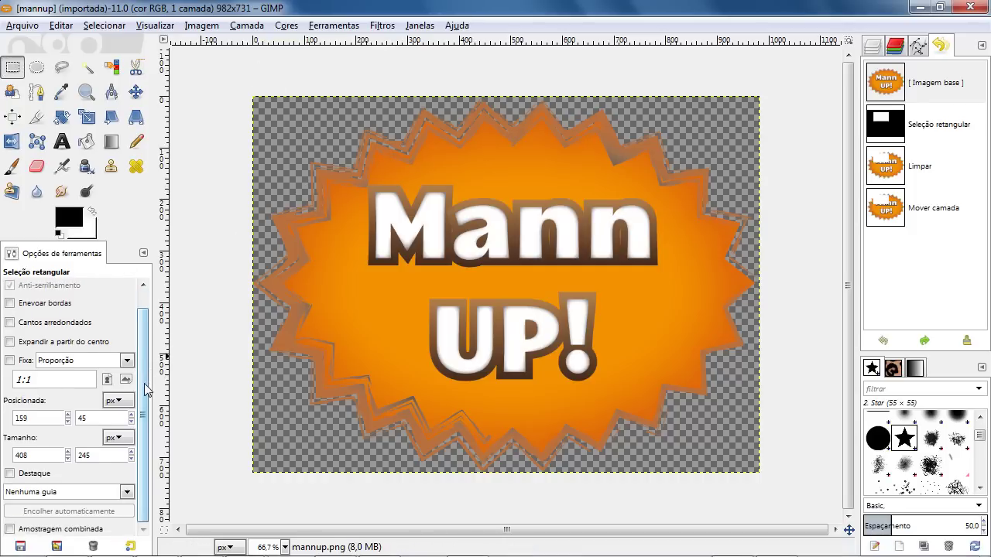
scroll(147, 405, up, 1)
click(127, 379)
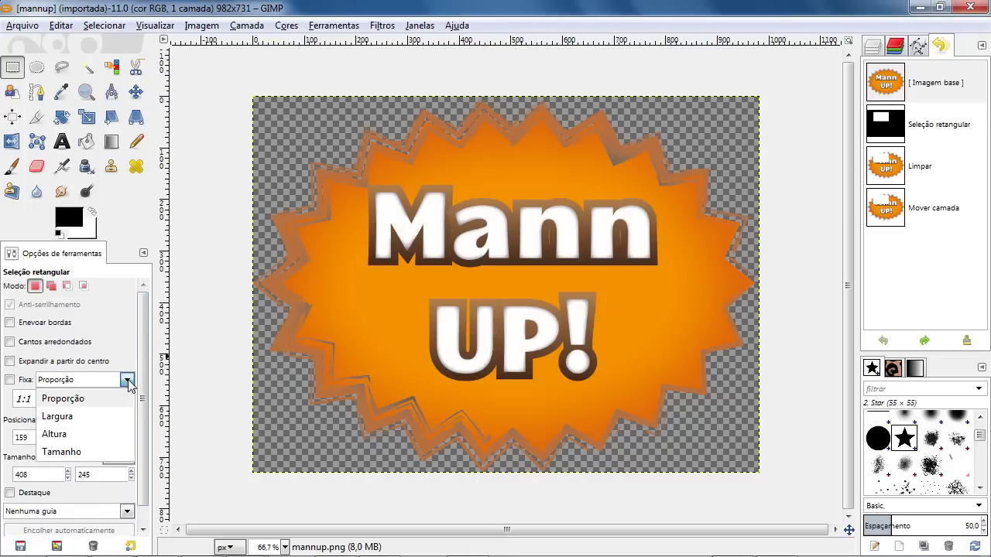
click(128, 380)
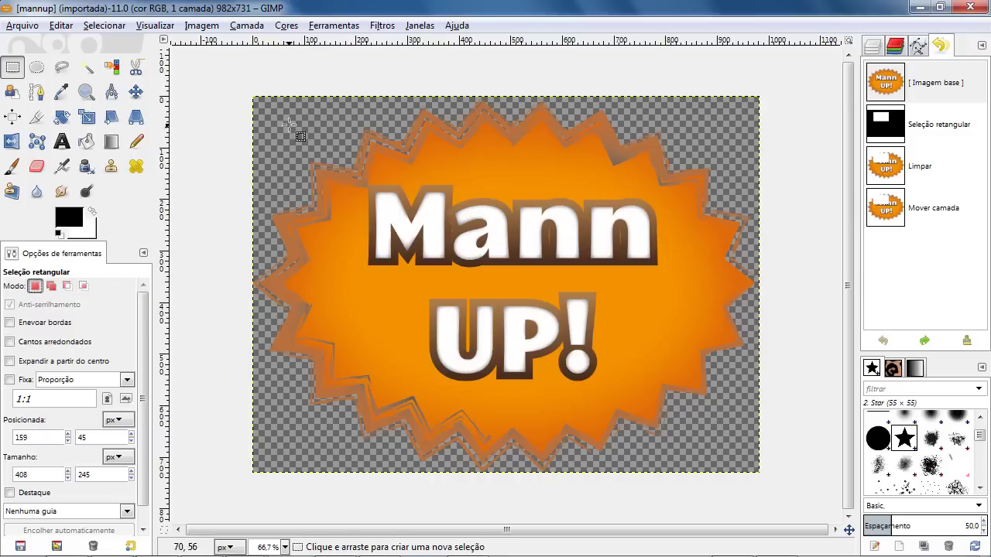
Step: Draw rectangle selections over the starburst's upper-left, the nn letters and the top of the image
drag(284, 111, 494, 268)
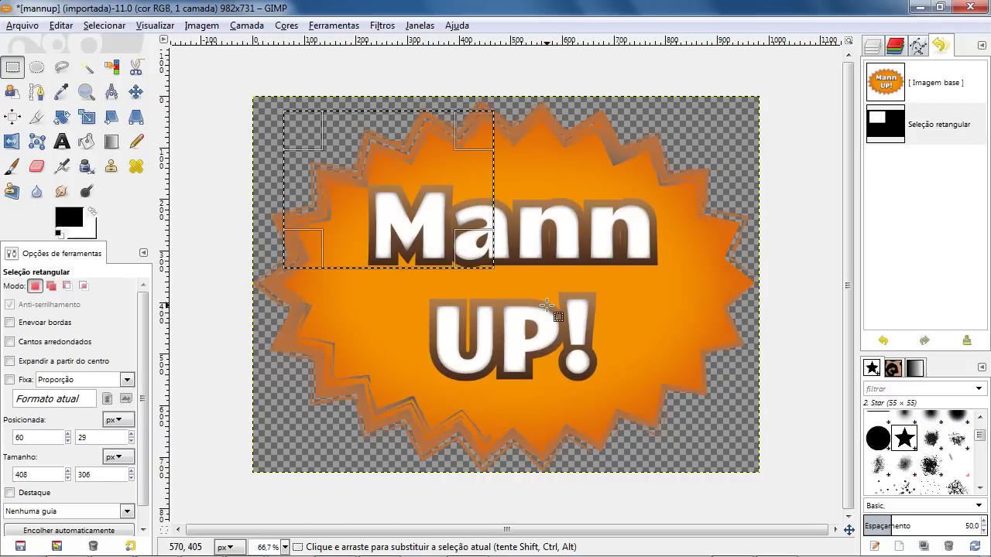
drag(696, 159, 519, 322)
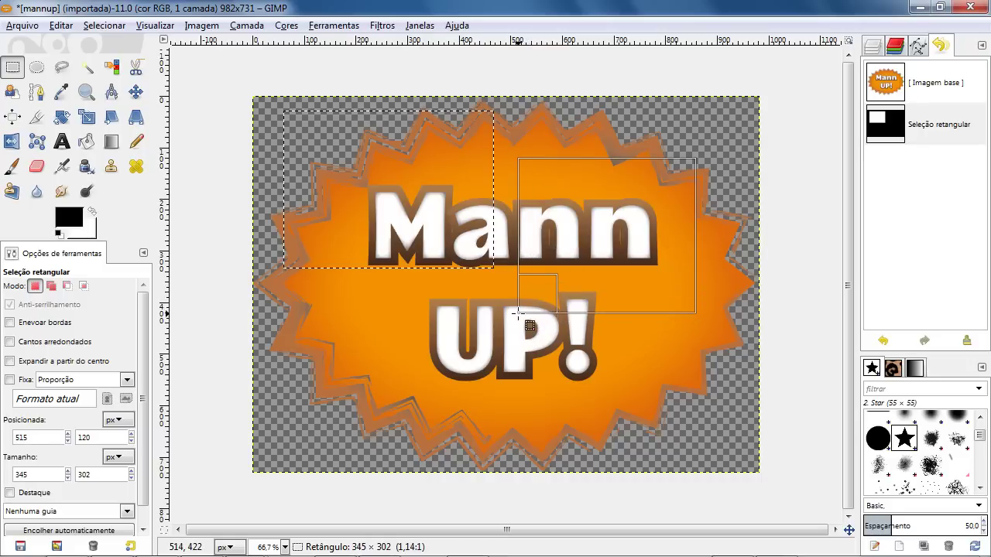
drag(518, 322, 519, 313)
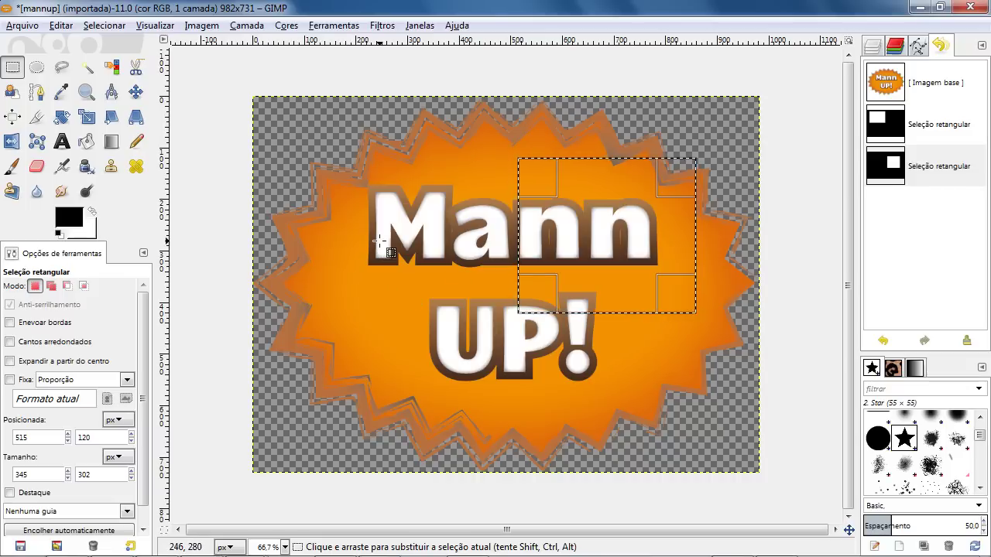
mouse_move(270, 74)
mouse_down()
mouse_move(403, 148)
mouse_move(546, 271)
mouse_move(594, 281)
mouse_up()
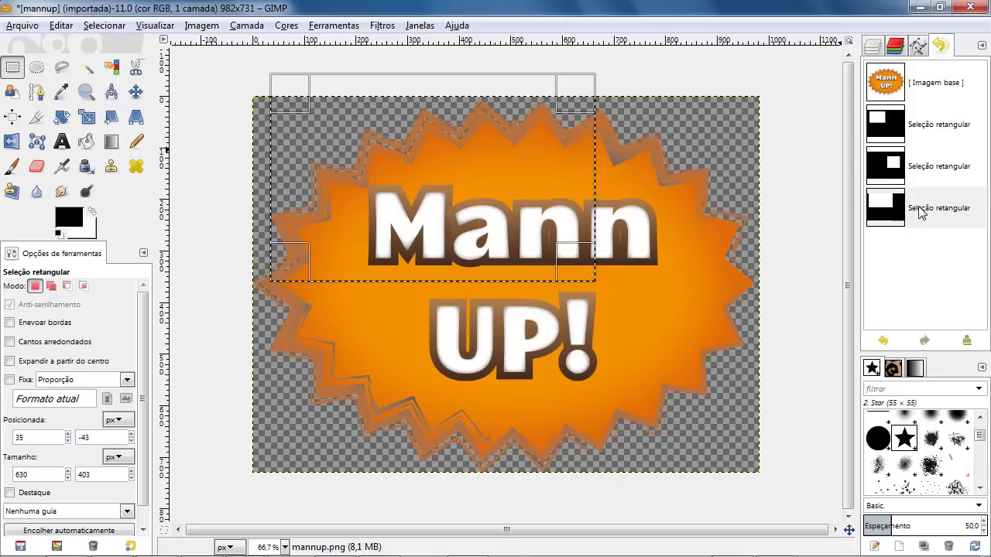
Step: Compare the three selections in Undo History, then return to Layers and deselect
click(918, 130)
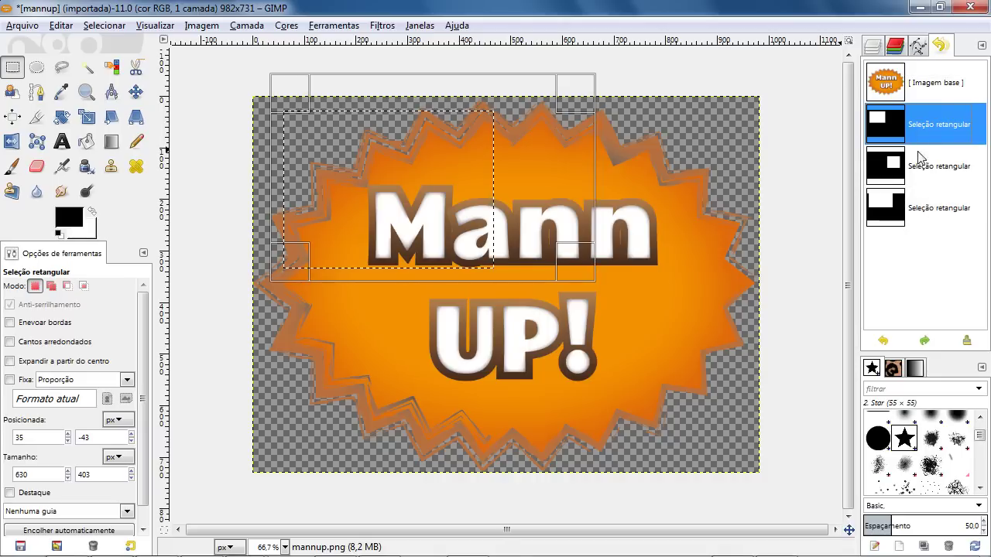
click(920, 164)
click(918, 217)
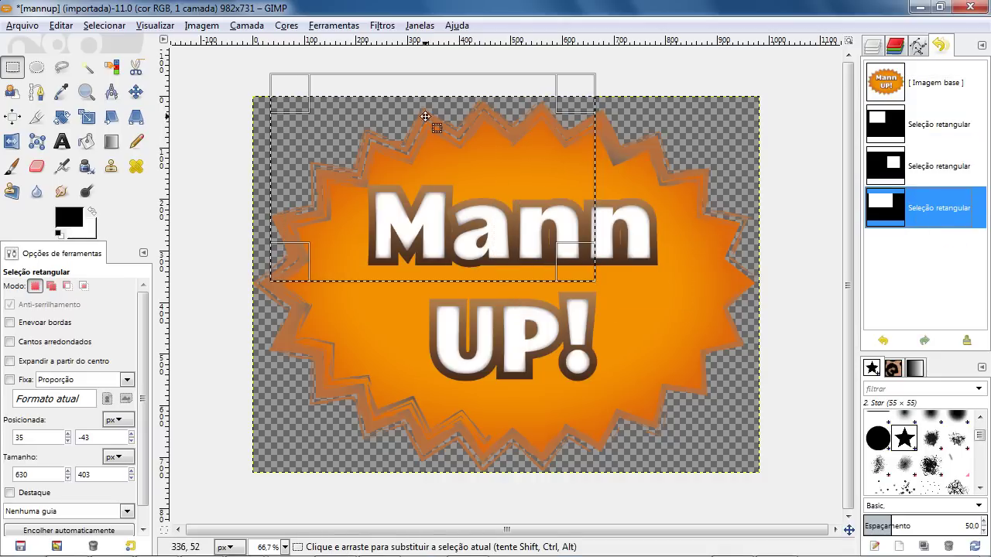
click(922, 166)
click(938, 133)
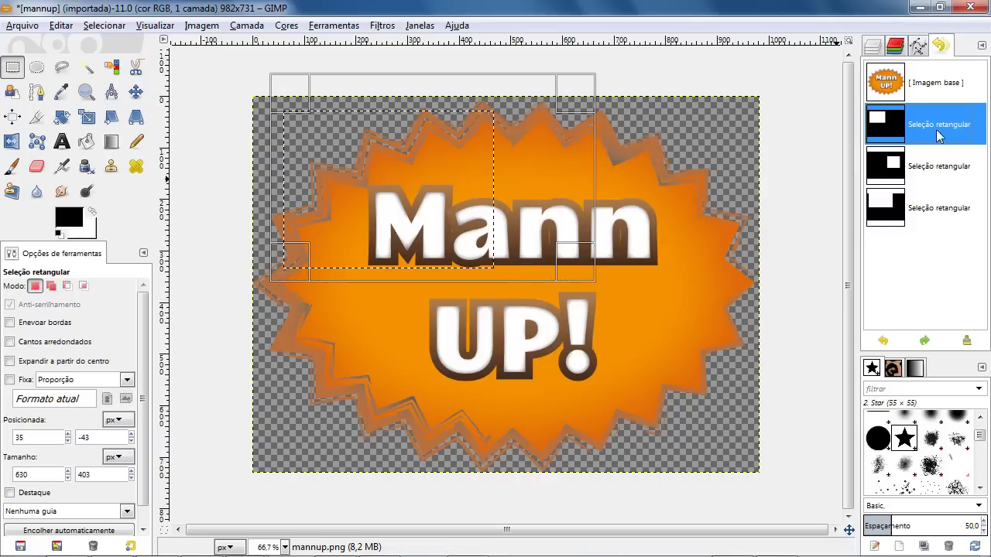
click(882, 47)
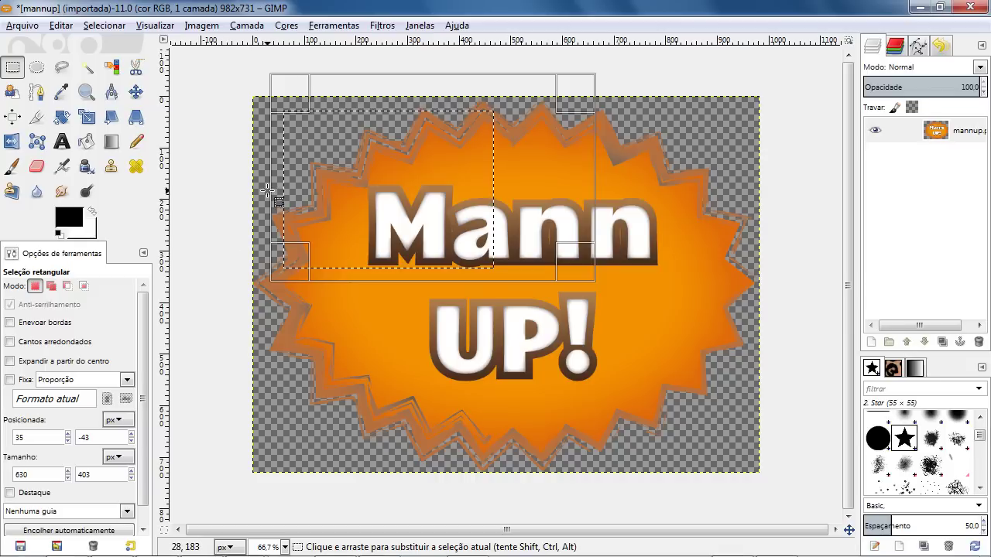
click(193, 168)
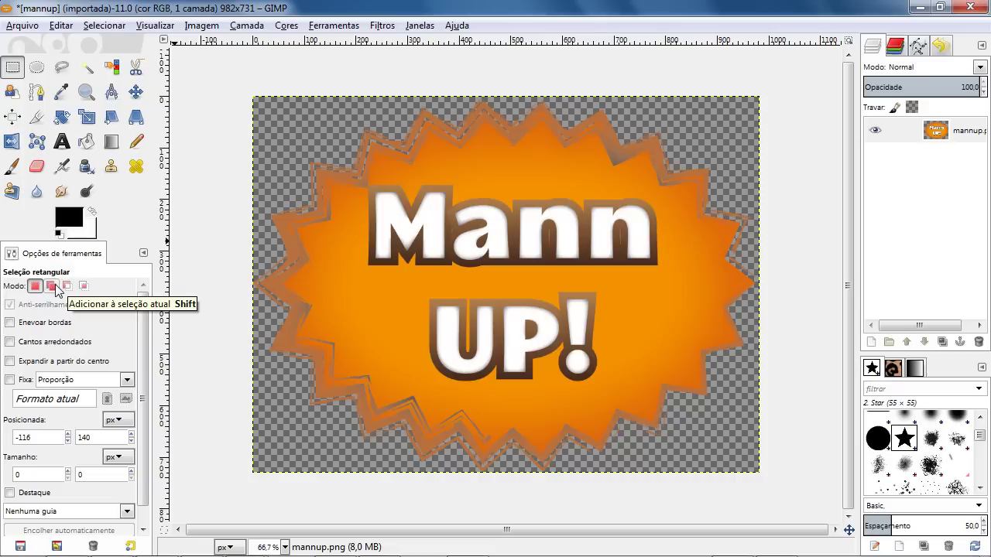
Step: In Add mode, combine a rectangle over the starburst's upper-left with an overlapping one near the top
key(shift)
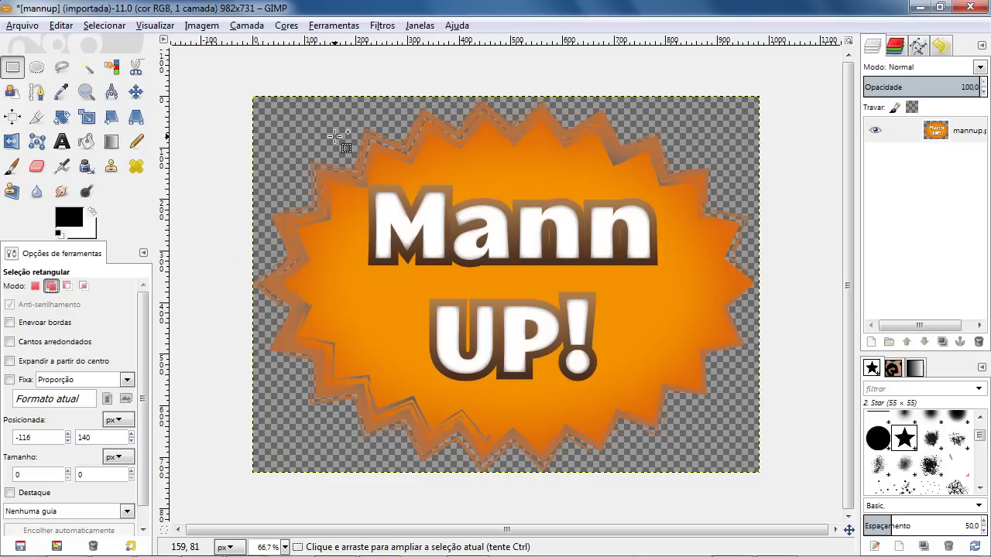
drag(290, 123, 488, 290)
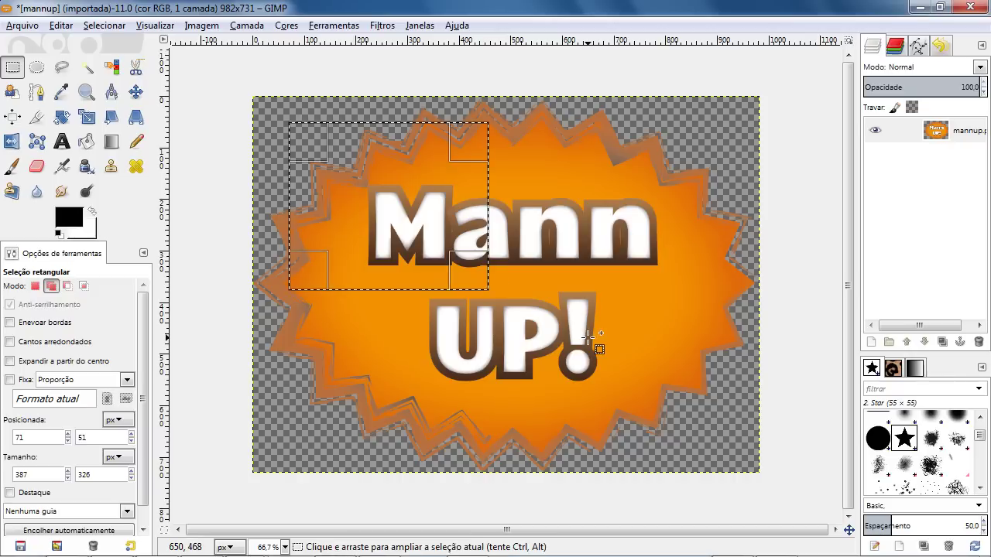
drag(610, 95, 457, 220)
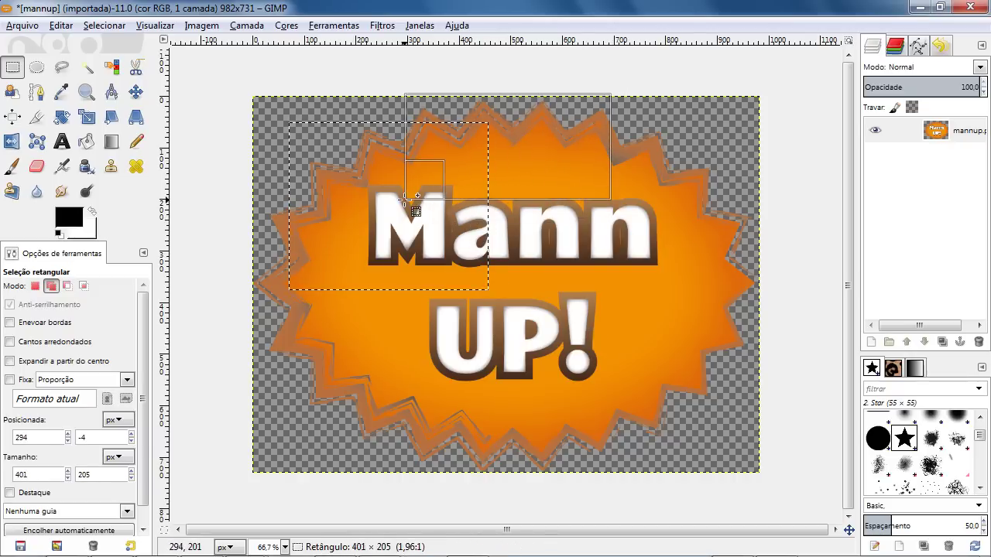
drag(457, 220, 400, 203)
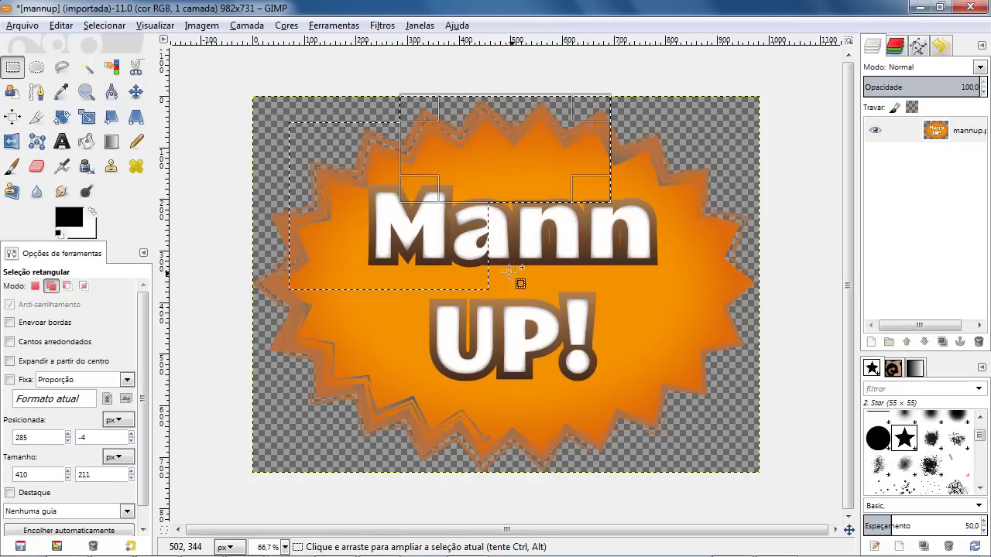
click(545, 280)
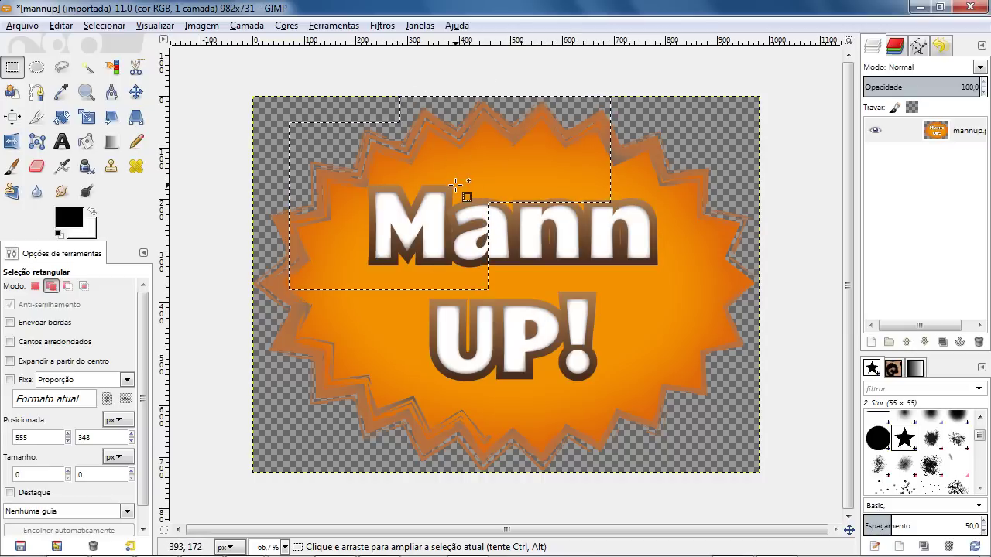
click(35, 286)
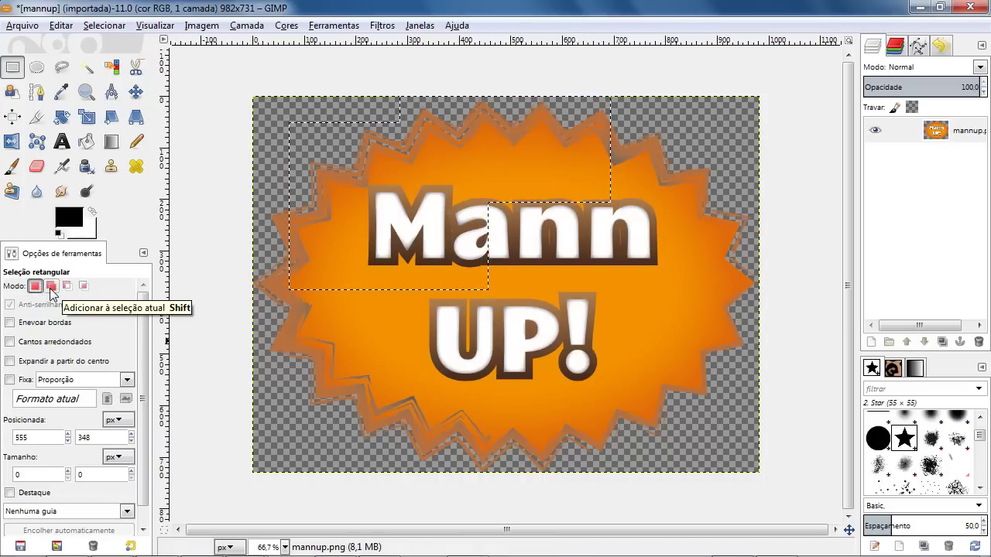
click(51, 287)
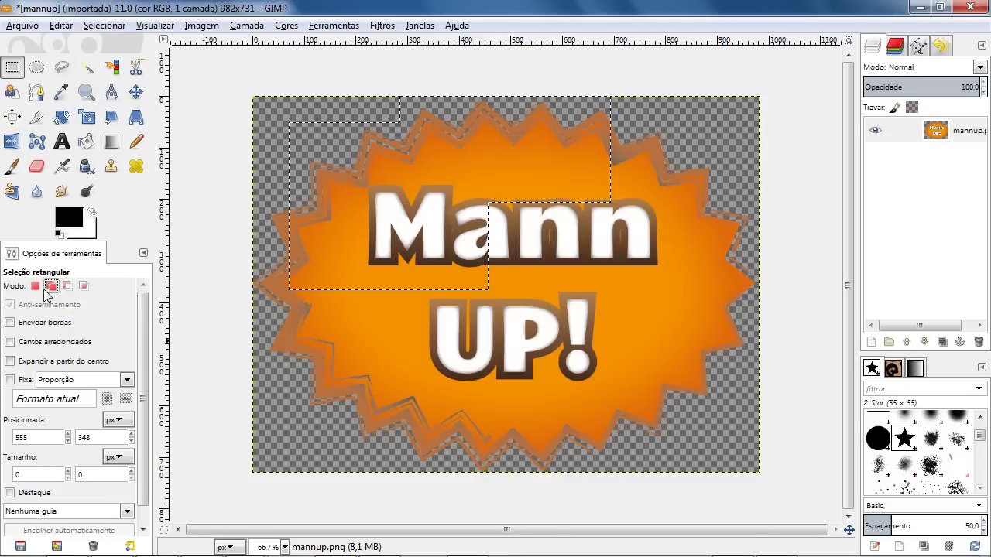
Step: Try Replace-mode rectangles near the text and a Shift-added rectangle, then clear the selection
click(35, 288)
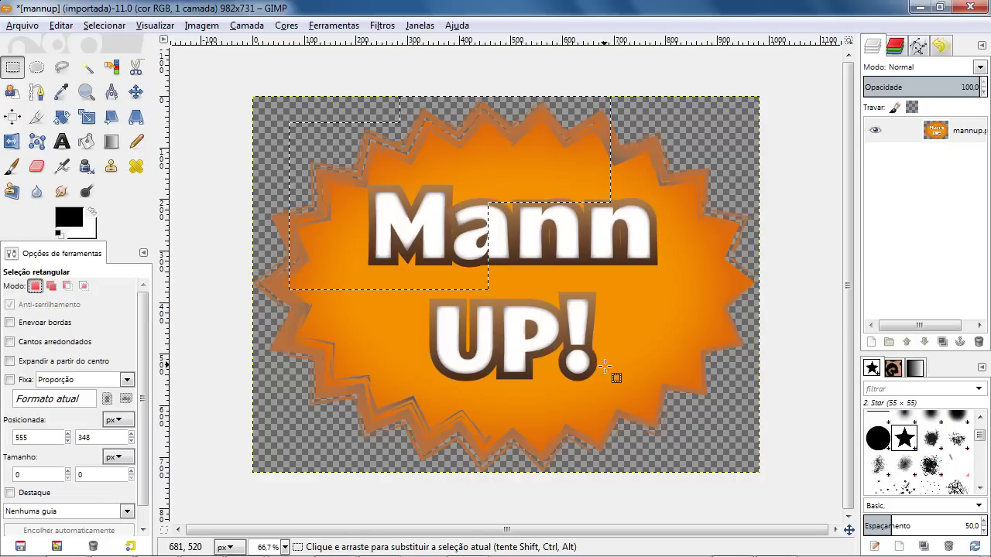
drag(696, 425, 538, 291)
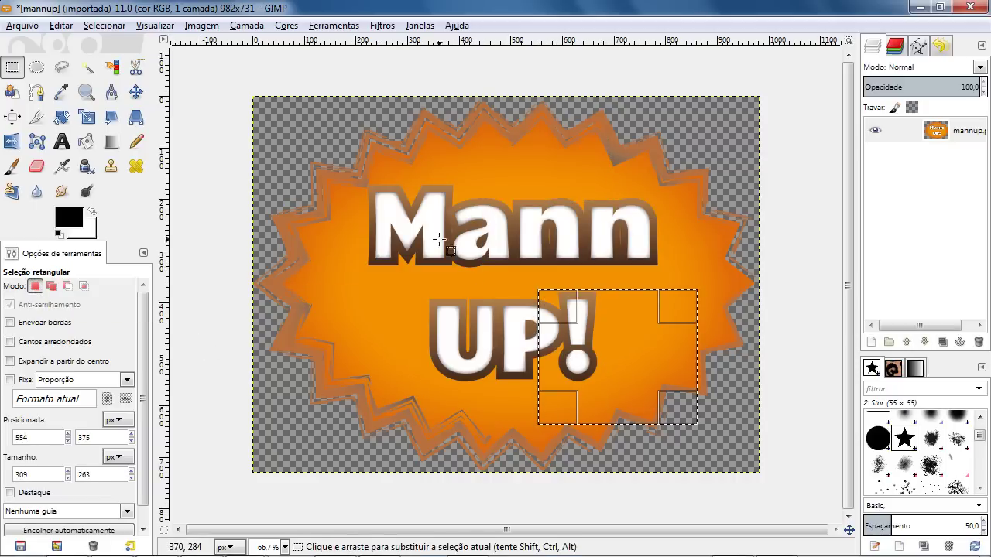
drag(350, 153, 497, 299)
drag(717, 206, 521, 381)
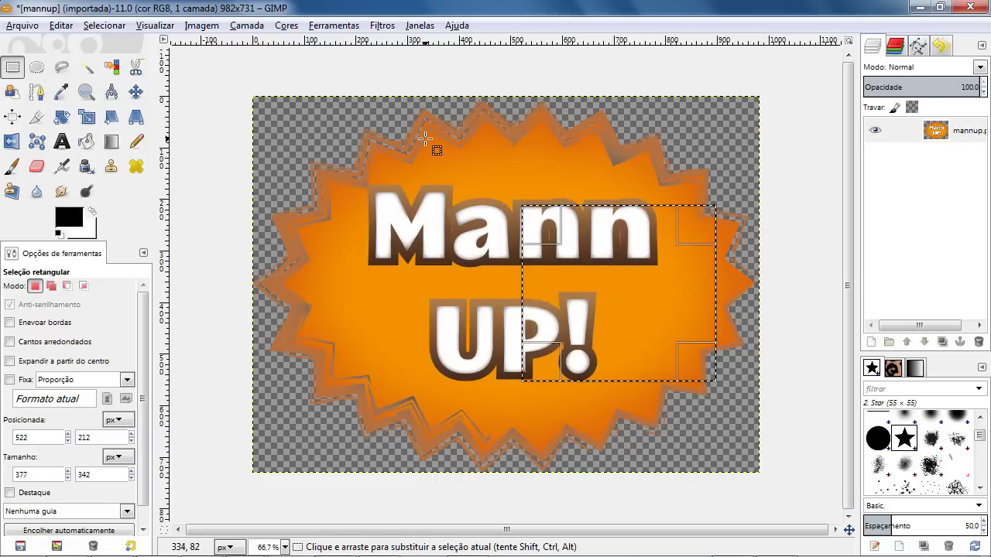
key(shift)
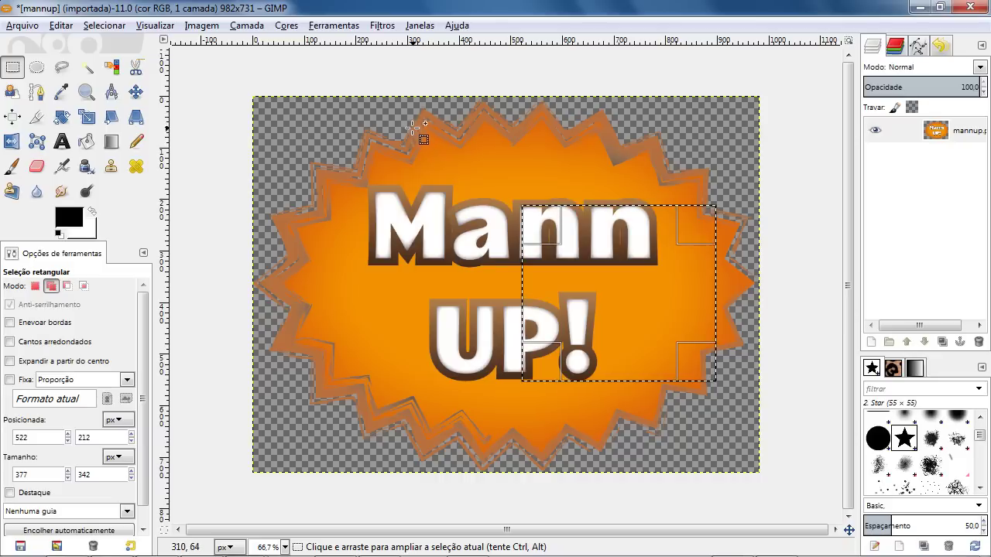
drag(411, 125, 624, 308)
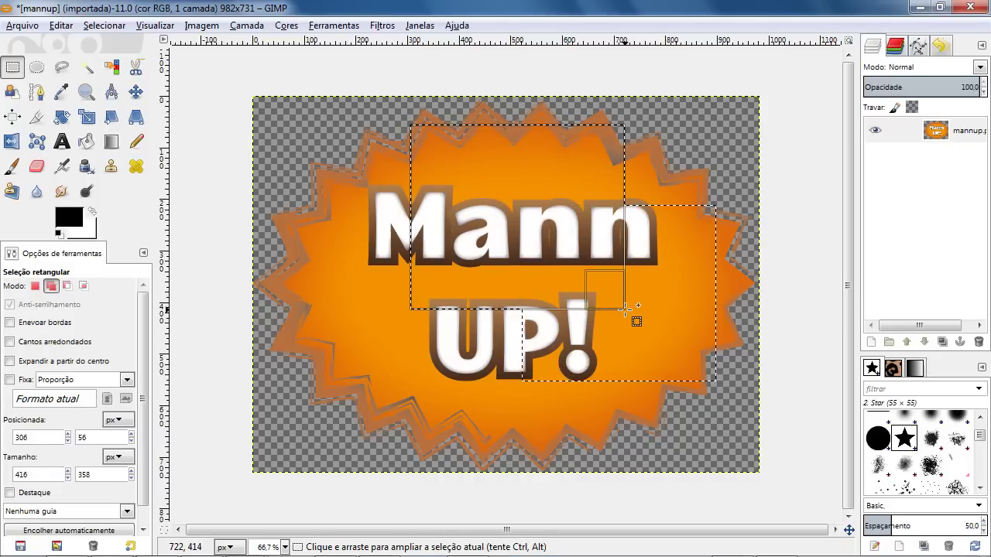
click(446, 383)
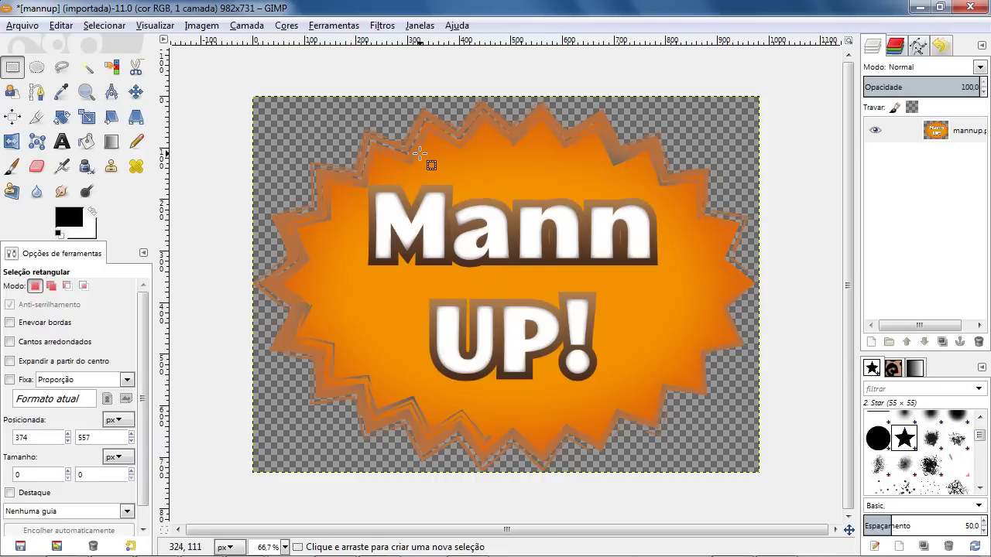
Step: Select a rectangle over Mann and add one above its right end
drag(421, 155, 574, 312)
mouse_move(673, 142)
shift+mouse_down()
mouse_move(629, 198)
mouse_move(520, 249)
shift+mouse_up()
click(135, 92)
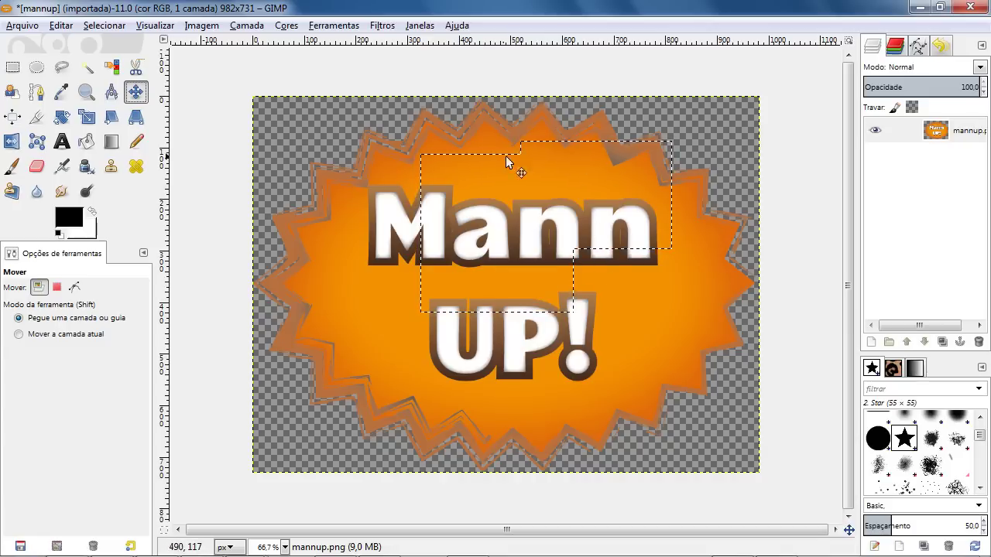
click(12, 67)
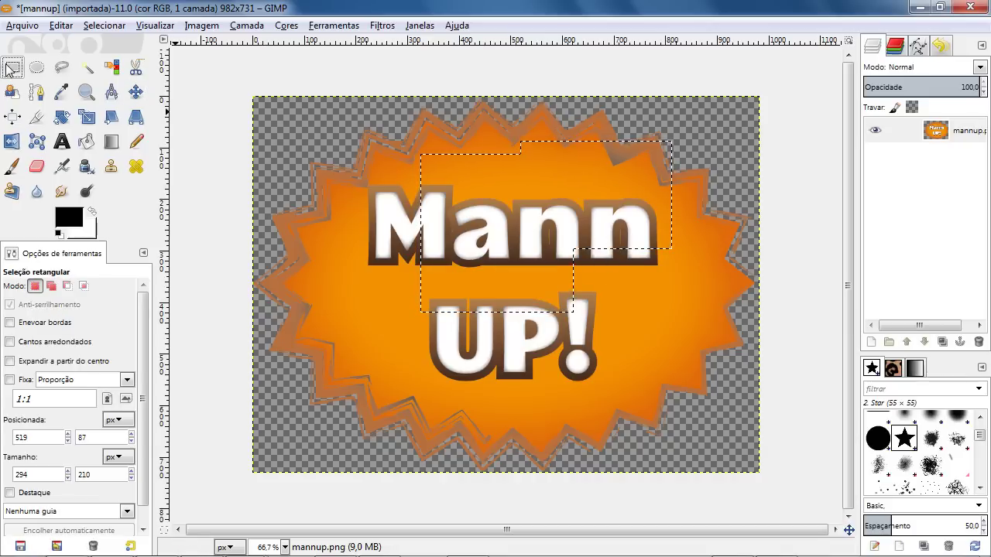
Step: In Subtract mode, cut a rectangle from the selection's lower-left part
click(68, 287)
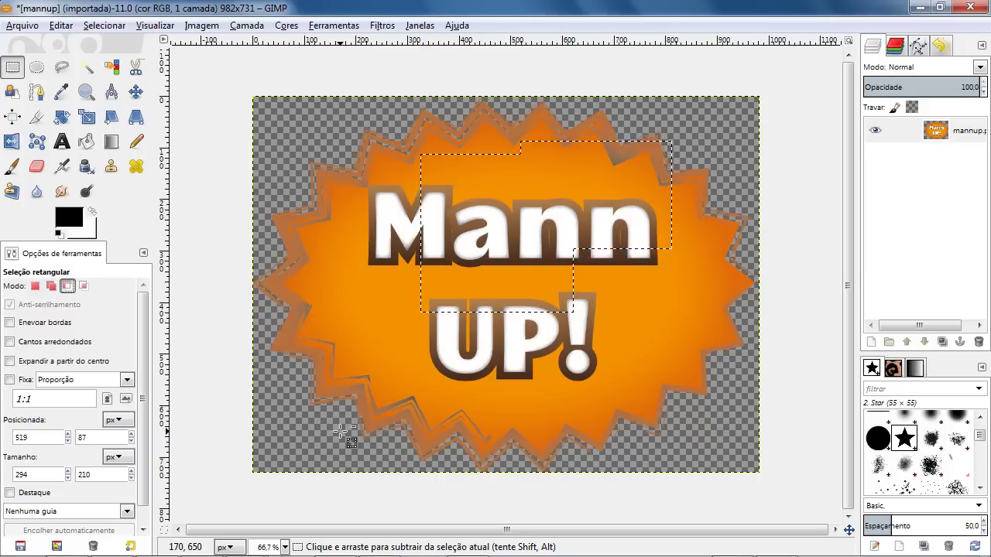
mouse_move(335, 415)
mouse_down()
mouse_move(457, 288)
mouse_move(460, 261)
mouse_up()
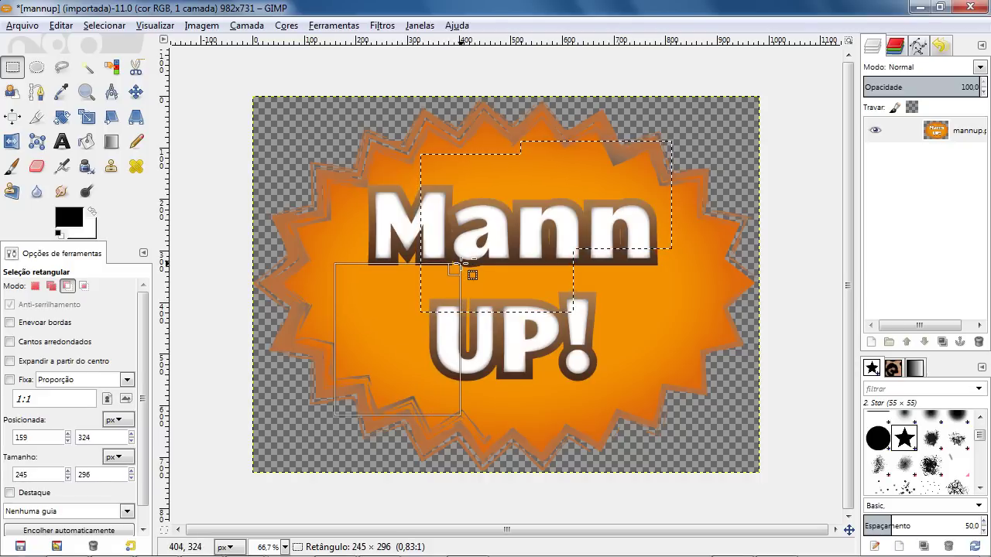
drag(461, 261, 483, 252)
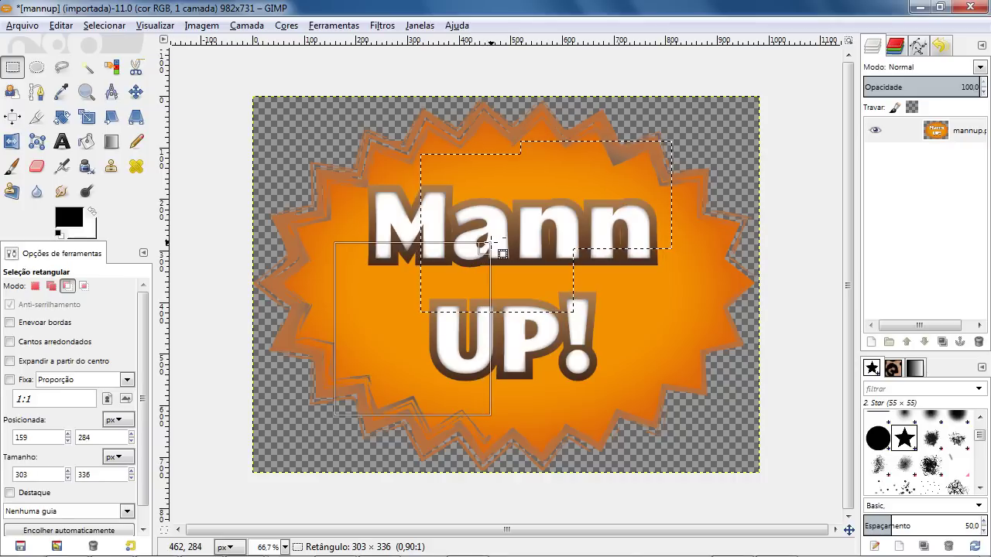
drag(481, 255, 492, 242)
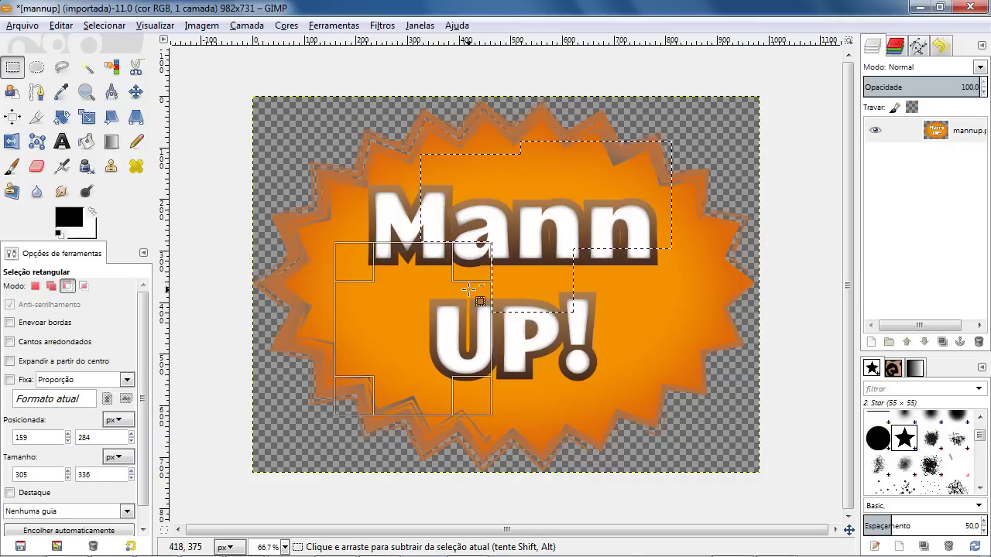
click(133, 91)
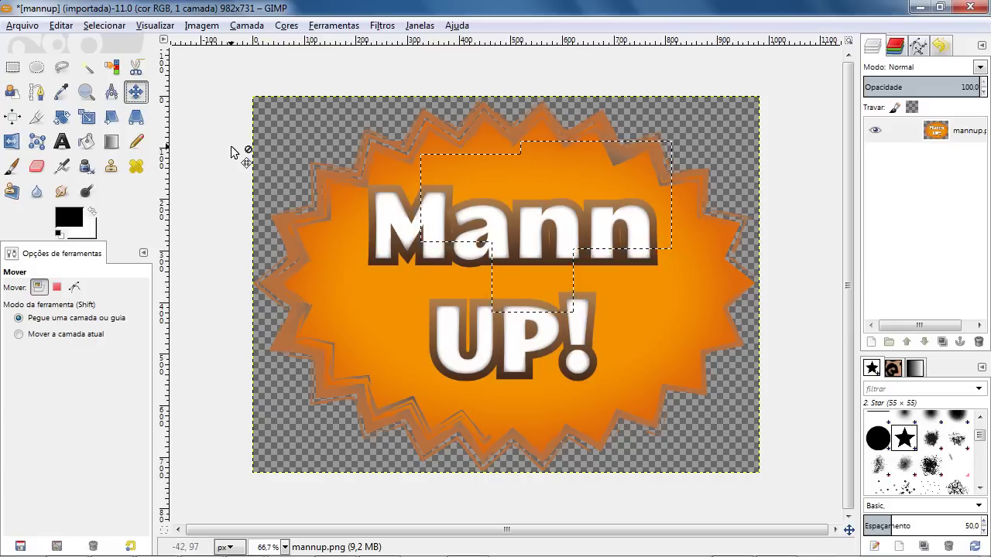
Step: Subtract a second rectangle from the selection's upper-left part
click(13, 69)
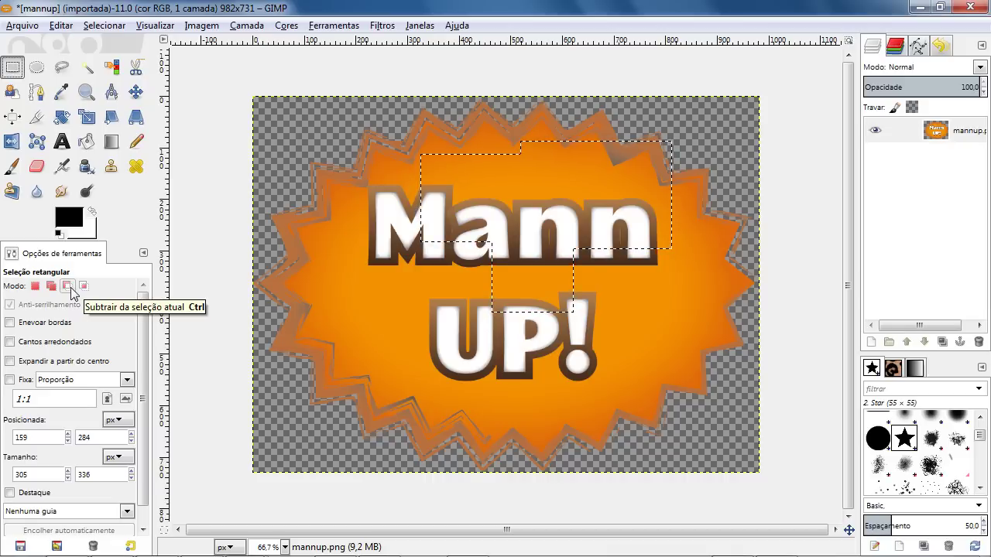
drag(364, 116, 502, 220)
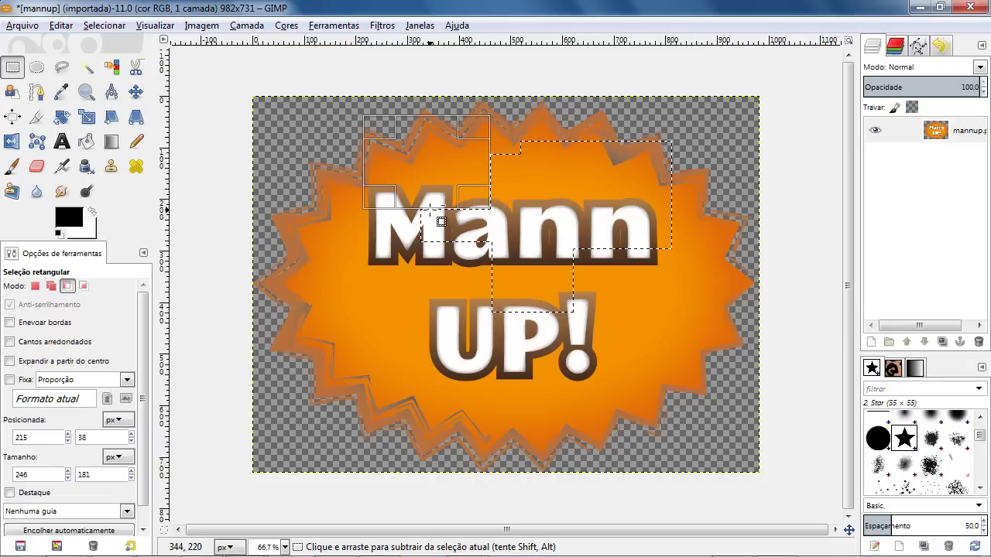
click(135, 92)
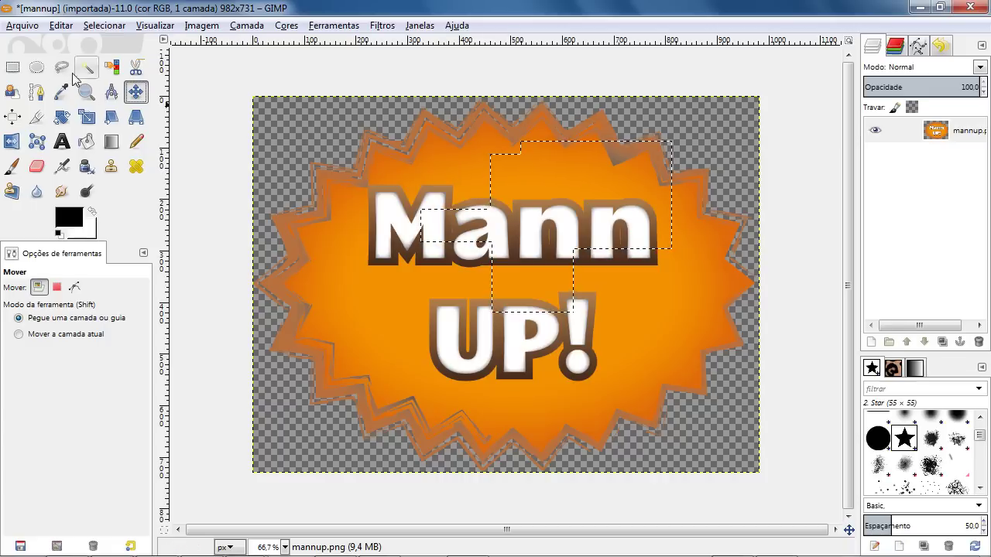
click(13, 67)
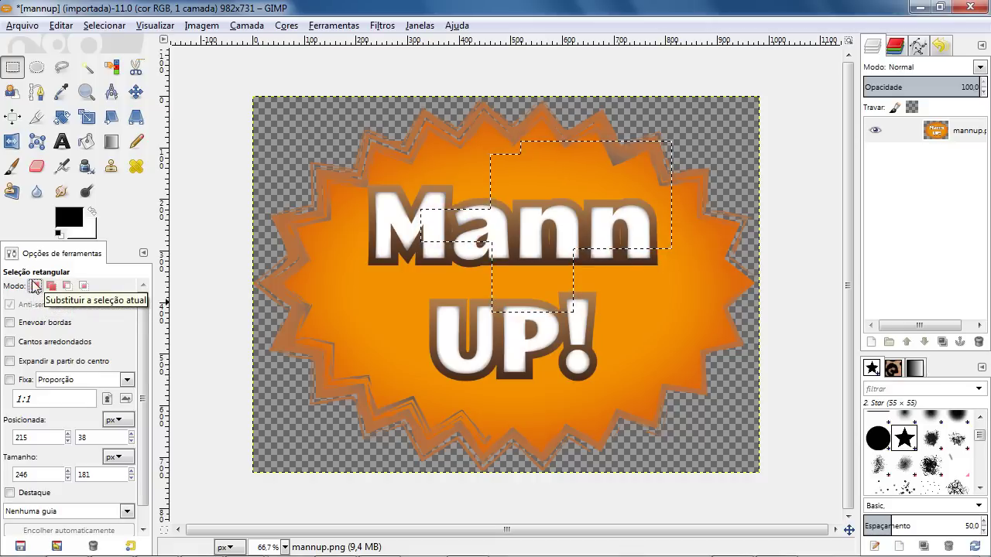
Step: In Replace mode, try several rectangles, ending with a 526×423 one over right Mann and top of UP!
click(35, 287)
drag(256, 118, 423, 230)
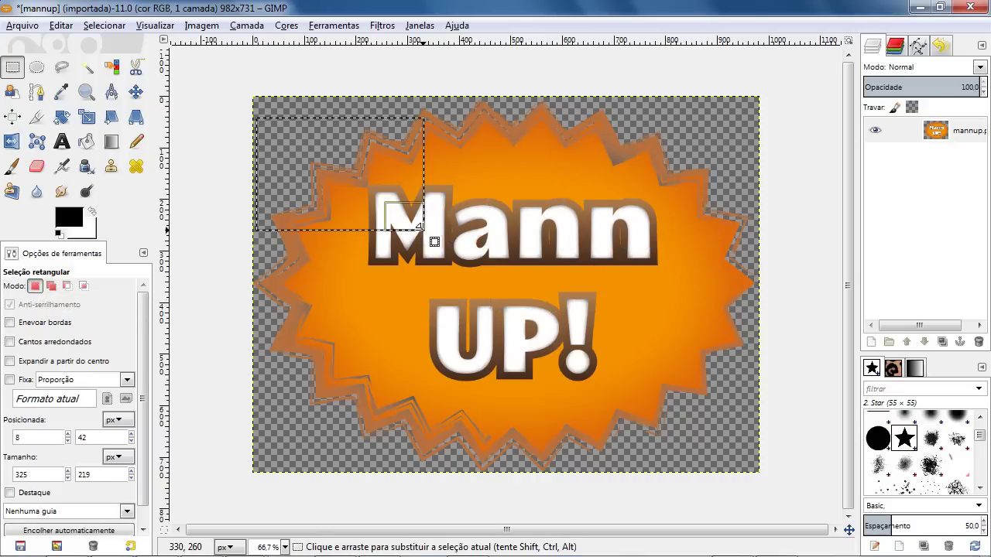
click(505, 178)
drag(732, 120, 601, 200)
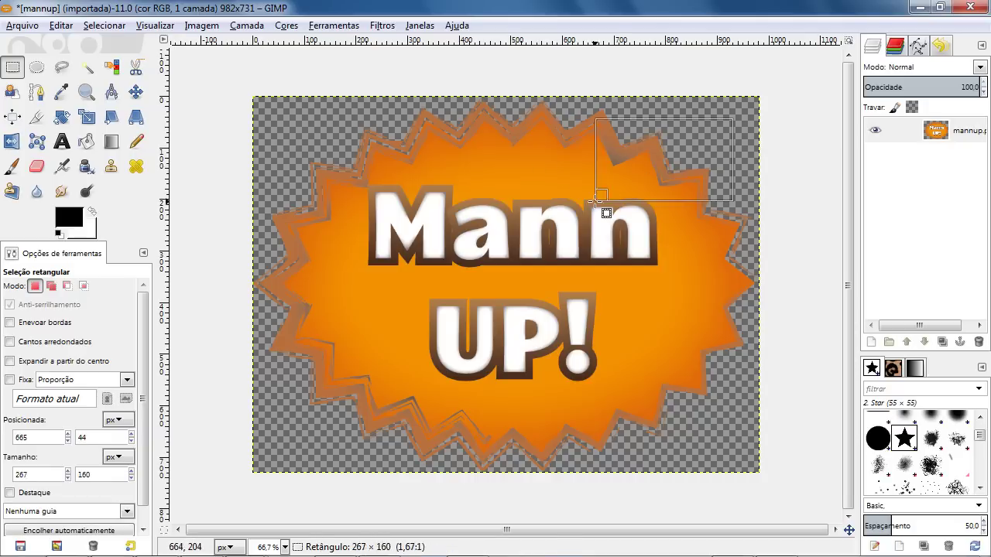
drag(320, 122, 284, 237)
drag(519, 150, 520, 291)
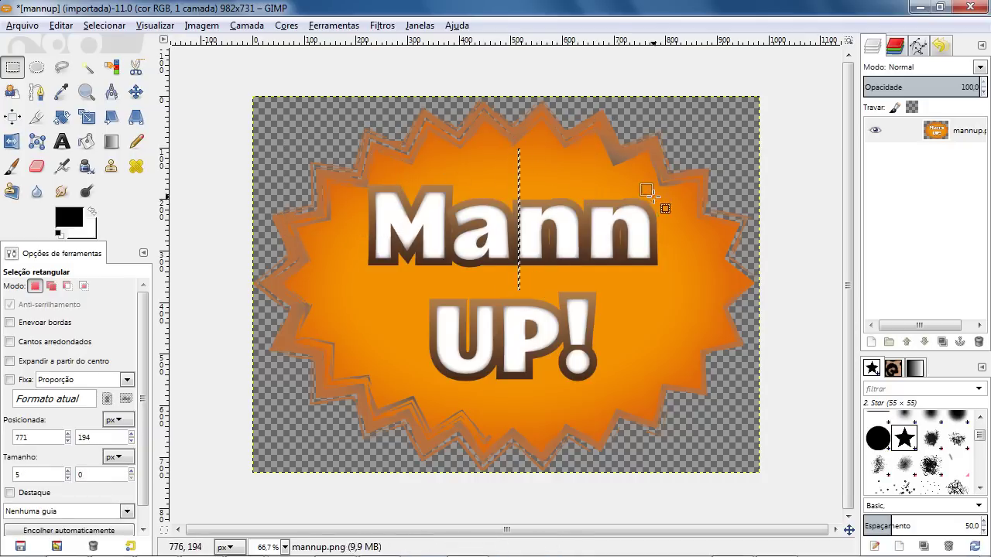
drag(647, 192, 380, 272)
drag(274, 75, 457, 203)
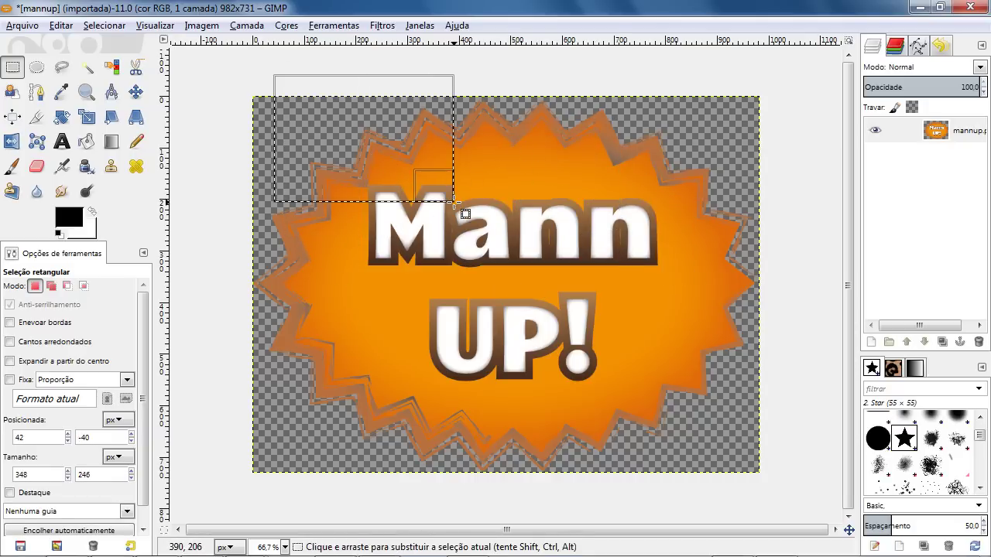
drag(576, 338, 400, 164)
drag(290, 96, 473, 236)
drag(715, 117, 583, 243)
drag(416, 182, 624, 296)
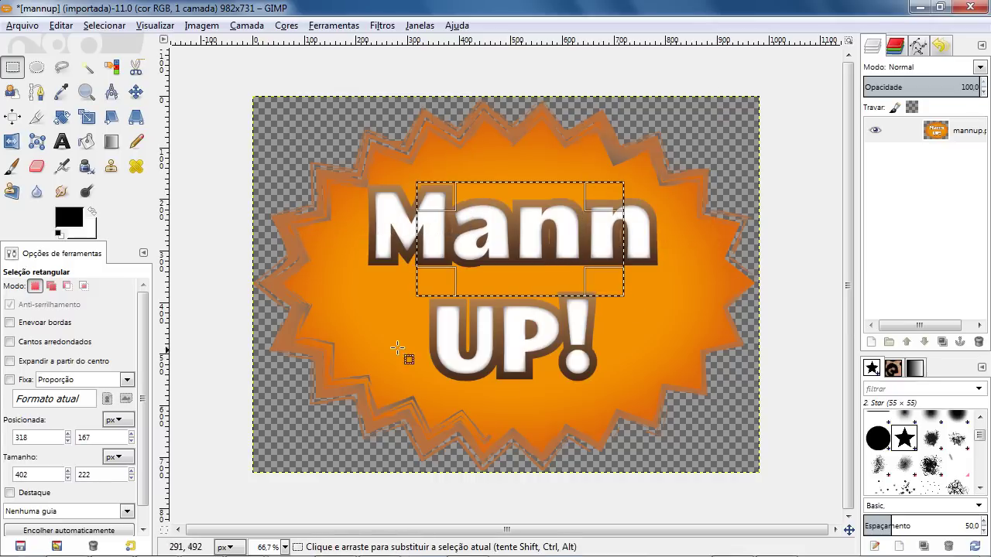
drag(246, 87, 444, 229)
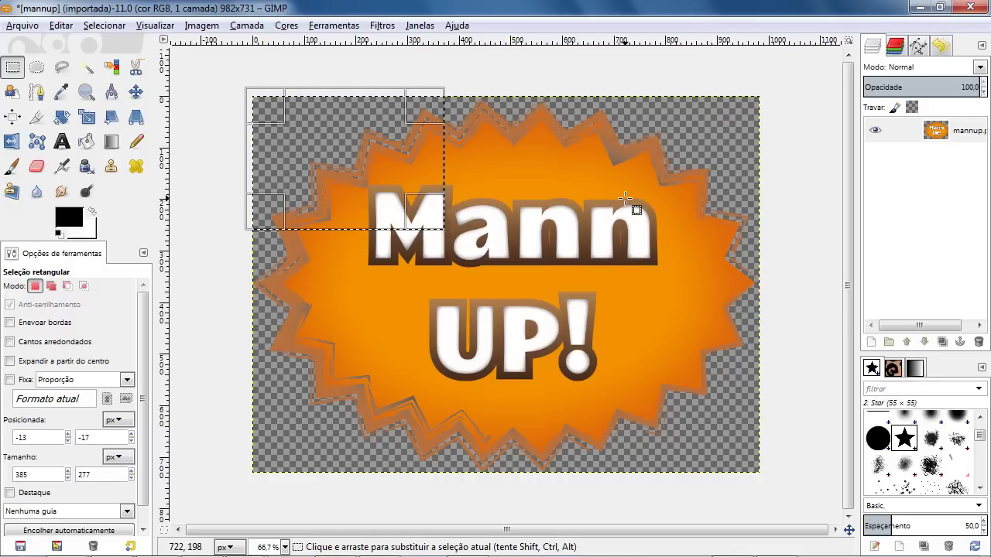
mouse_move(703, 118)
mouse_down()
mouse_move(546, 234)
mouse_move(442, 347)
mouse_move(431, 336)
mouse_up()
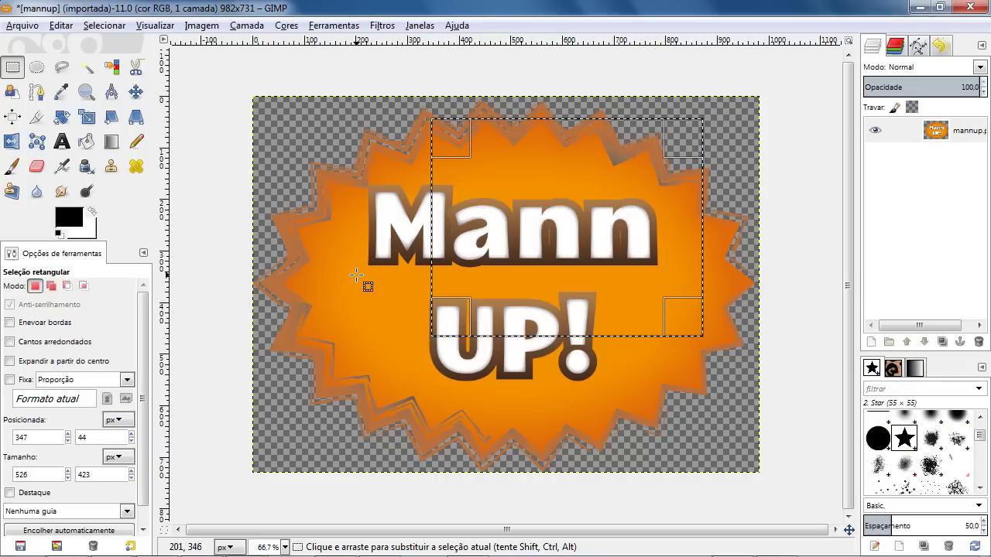
Step: Using Ctrl for Subtract mode, cut the lower-left corner out of the Mann UP! selection
key(ctrl)
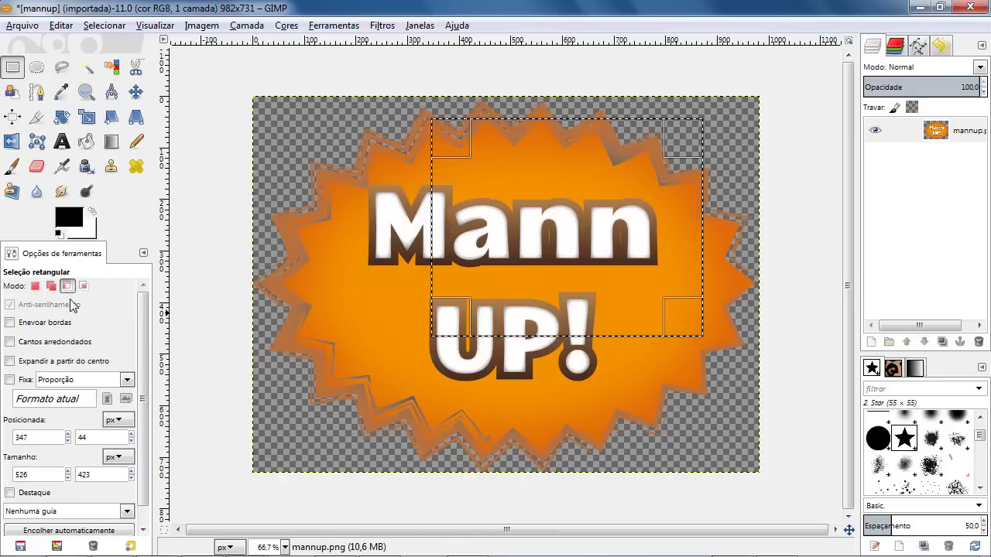
key(ctrl)
key(ctrl)
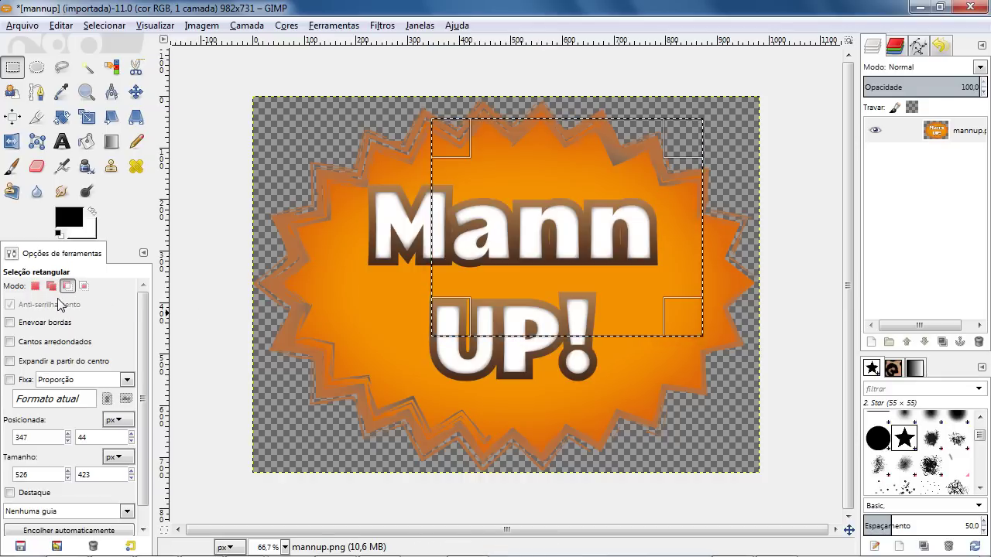
key(ctrl)
key(ctrl)
key(ctrl)
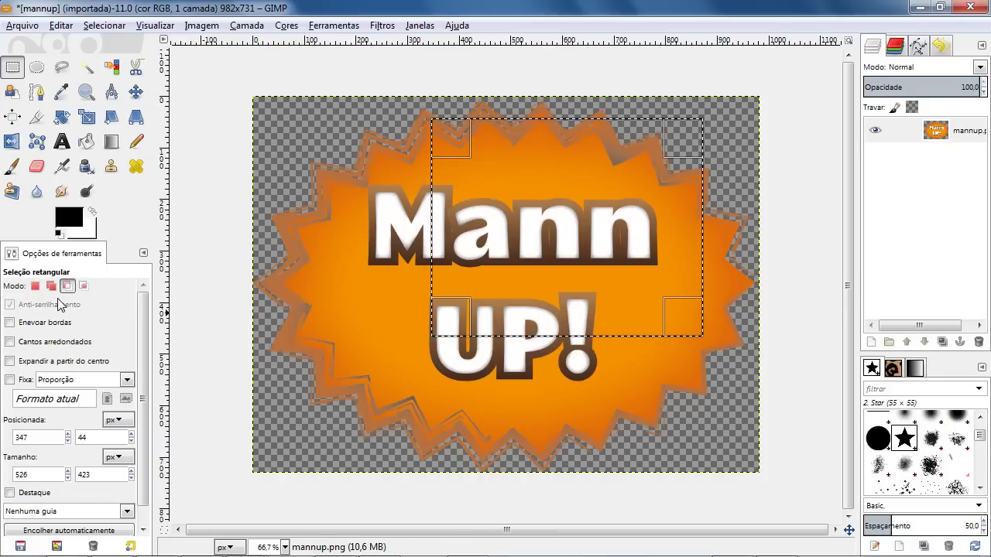
key(ctrl)
key(ctrl)
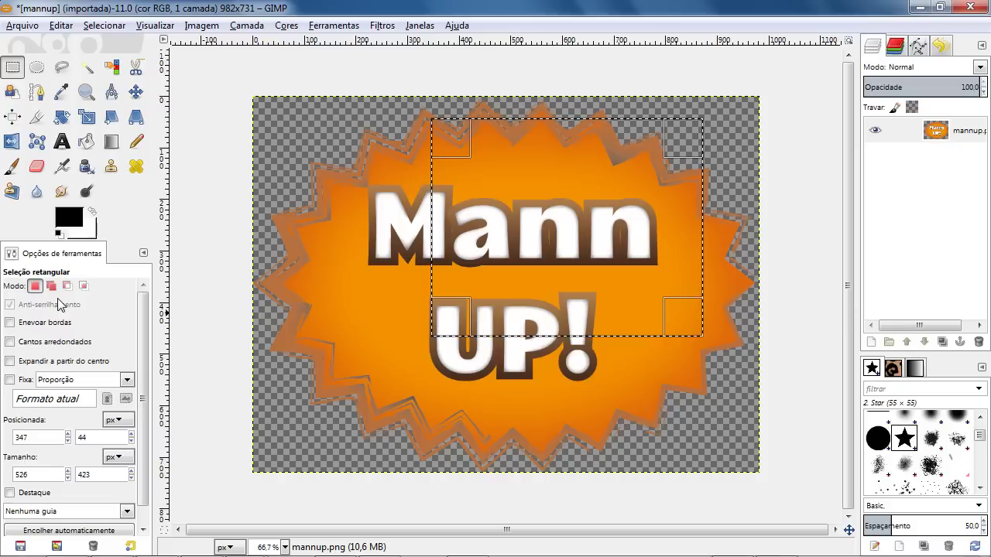
key(ctrl)
key(ctrl)
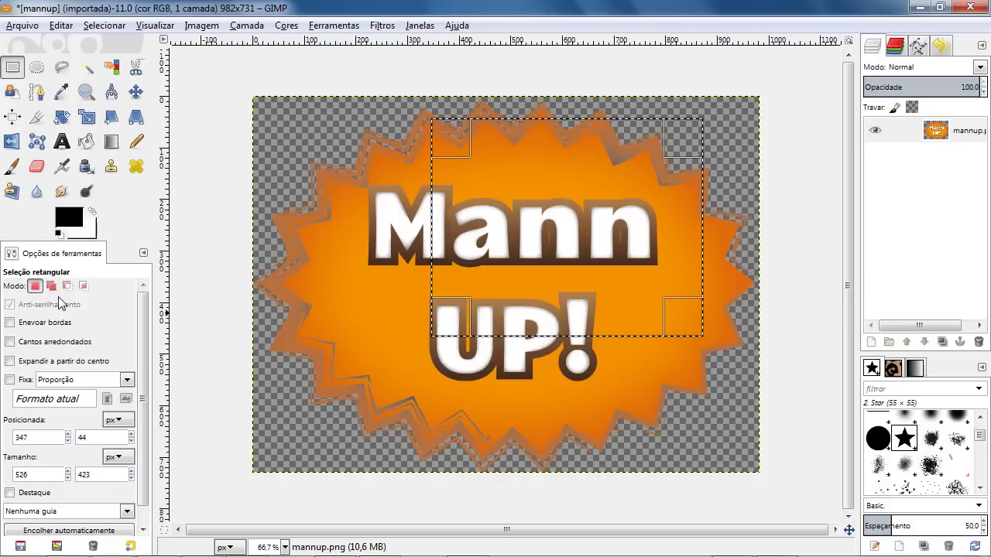
key(ctrl)
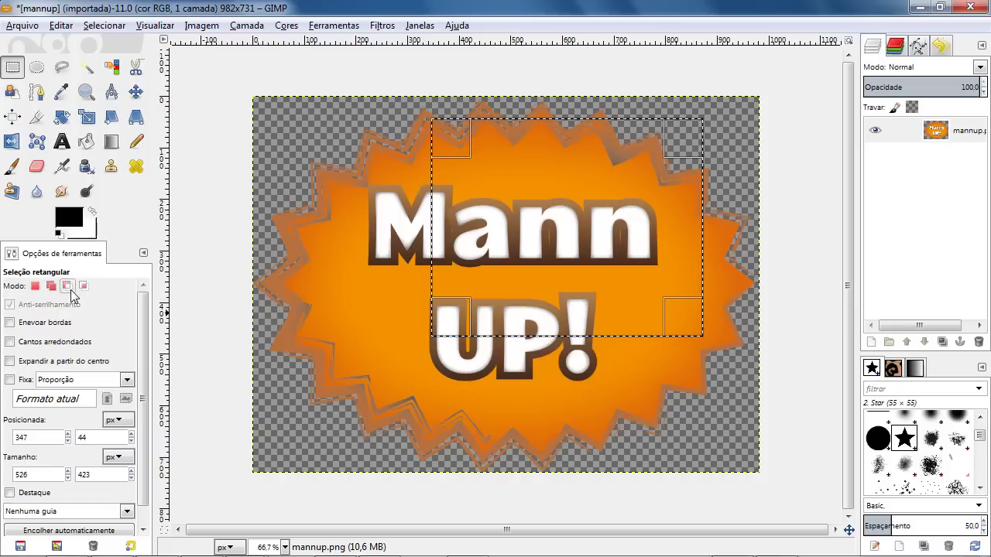
click(69, 286)
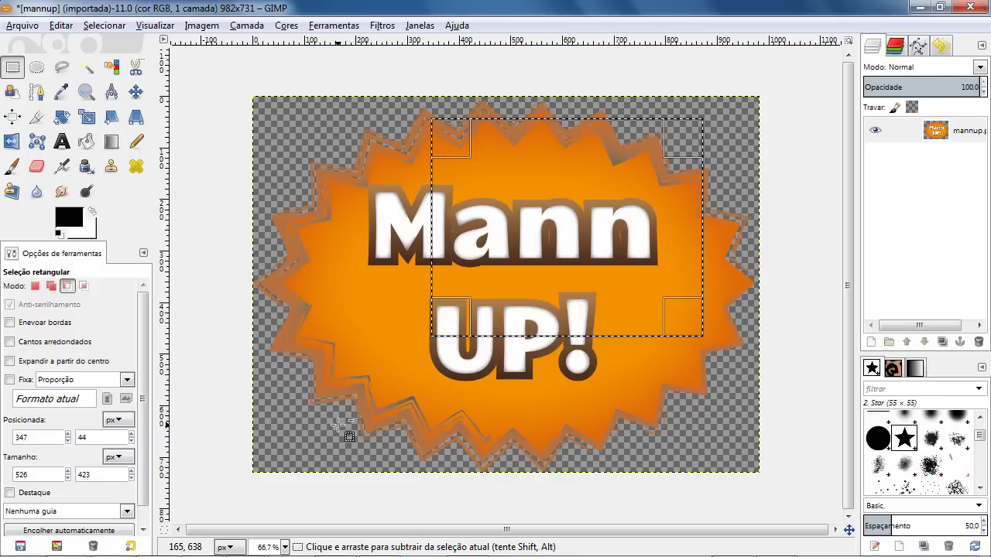
key(ctrl)
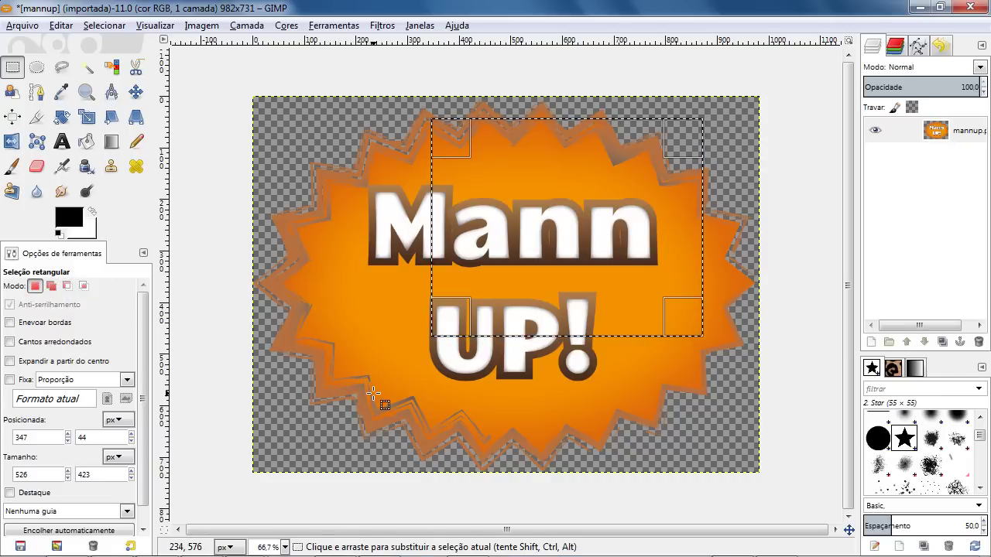
key(ctrl)
drag(374, 418, 513, 245)
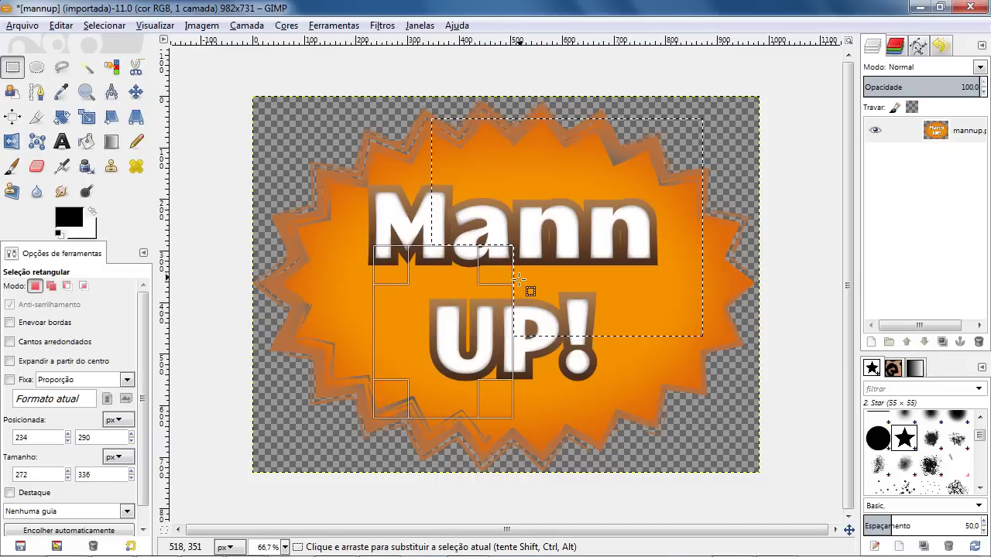
click(136, 91)
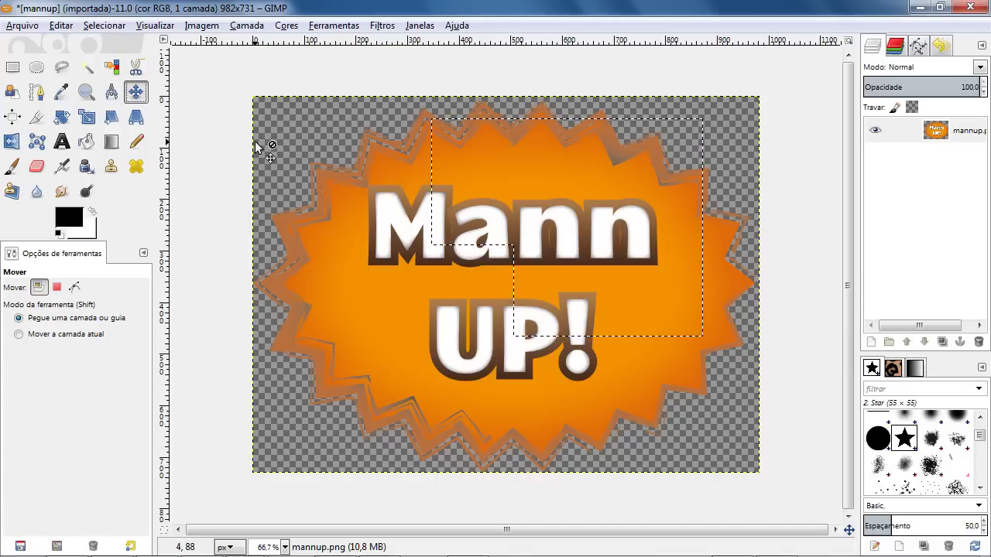
click(13, 67)
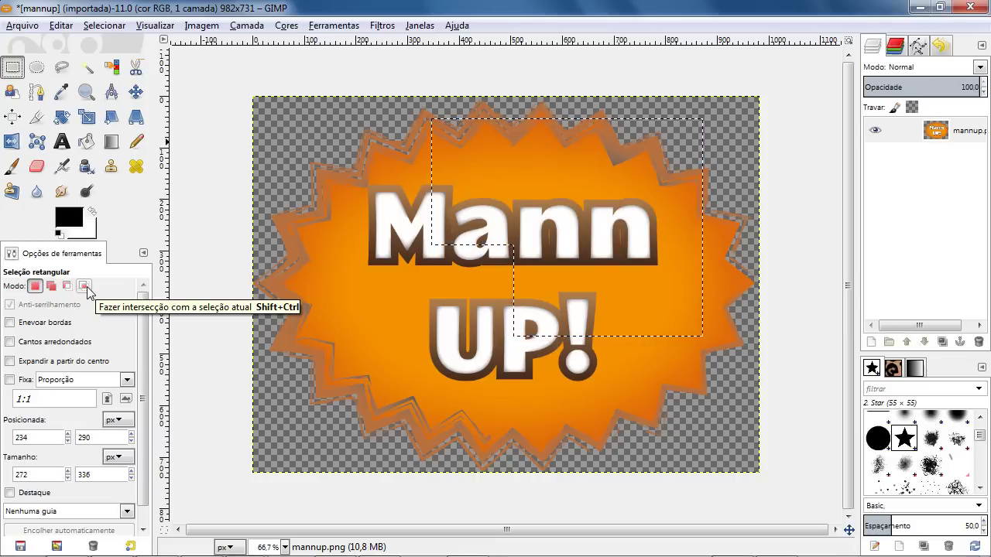
Step: Try two rectangles in Intersect mode, then clear the selection
click(86, 286)
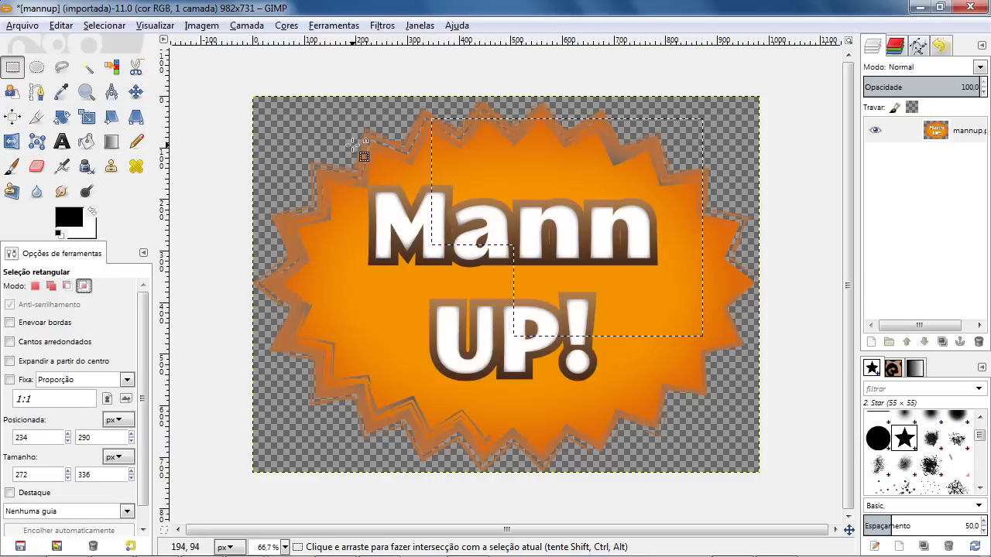
drag(351, 146, 507, 272)
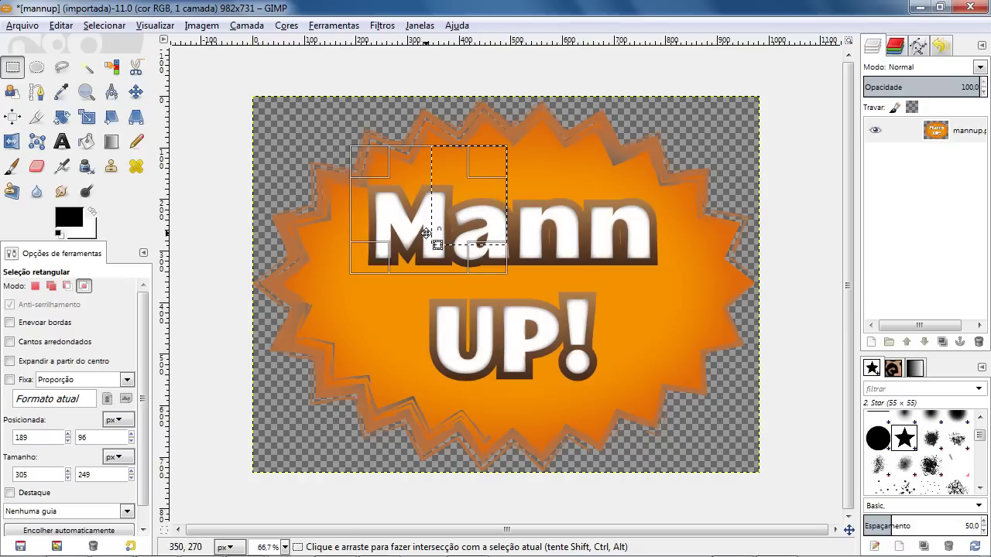
drag(325, 123, 596, 319)
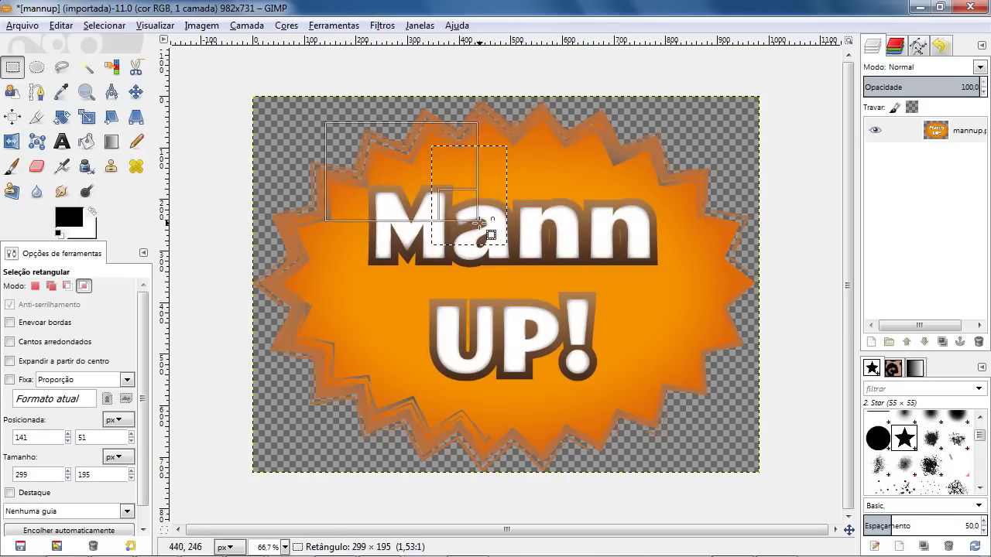
click(529, 374)
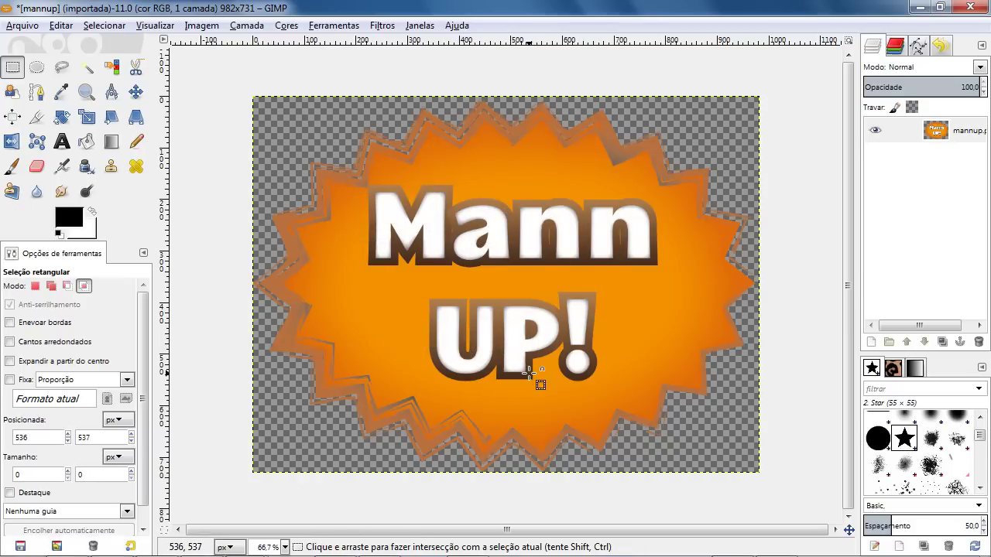
Step: In Replace mode, draw a 469×411 rectangle framing the Mann UP! lettering
click(35, 285)
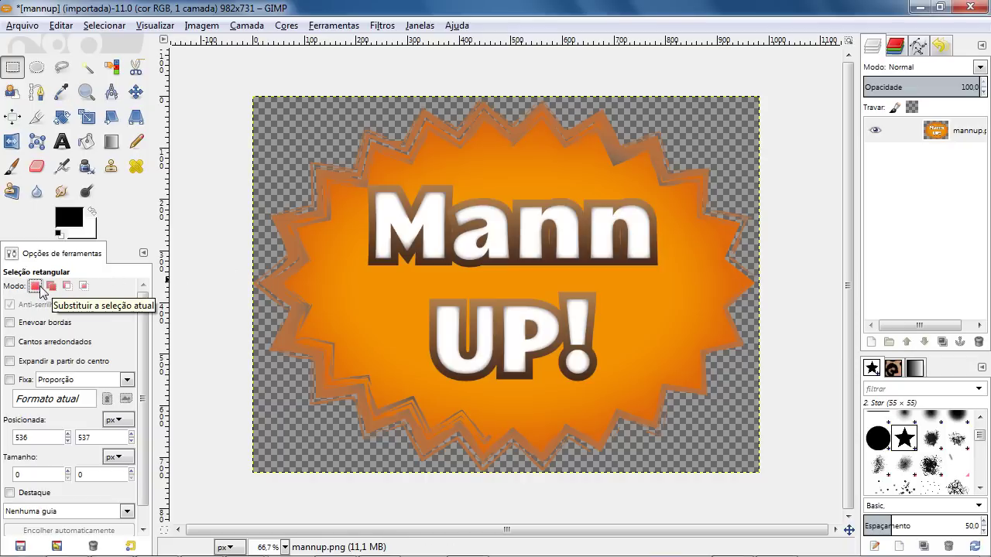
drag(386, 159, 628, 369)
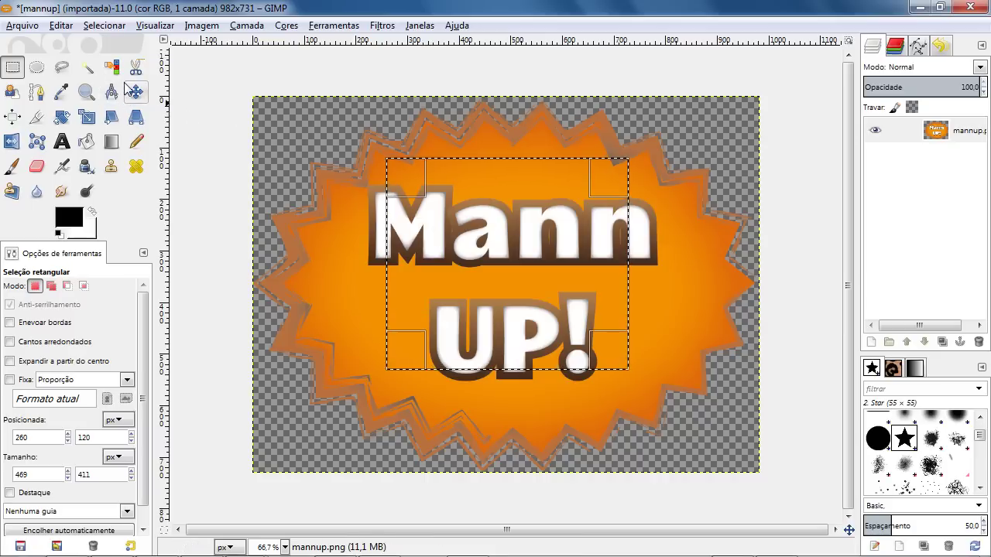
click(85, 289)
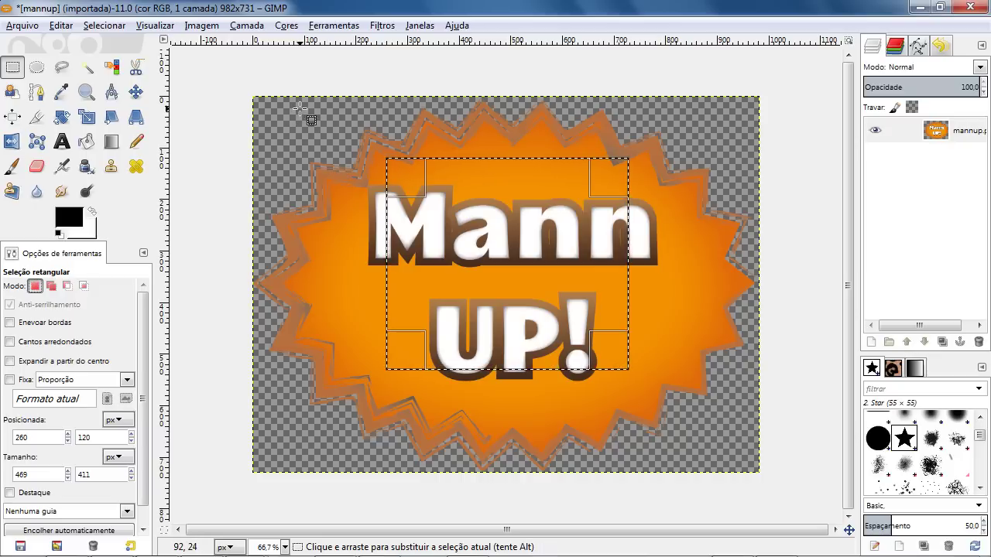
Step: Intersect the selection with a 471×373 top-left rectangle, keeping only the part over Mann's left
mouse_move(291, 113)
mouse_down()
mouse_move(431, 214)
mouse_move(542, 271)
mouse_move(547, 312)
mouse_move(511, 299)
mouse_move(535, 303)
mouse_up()
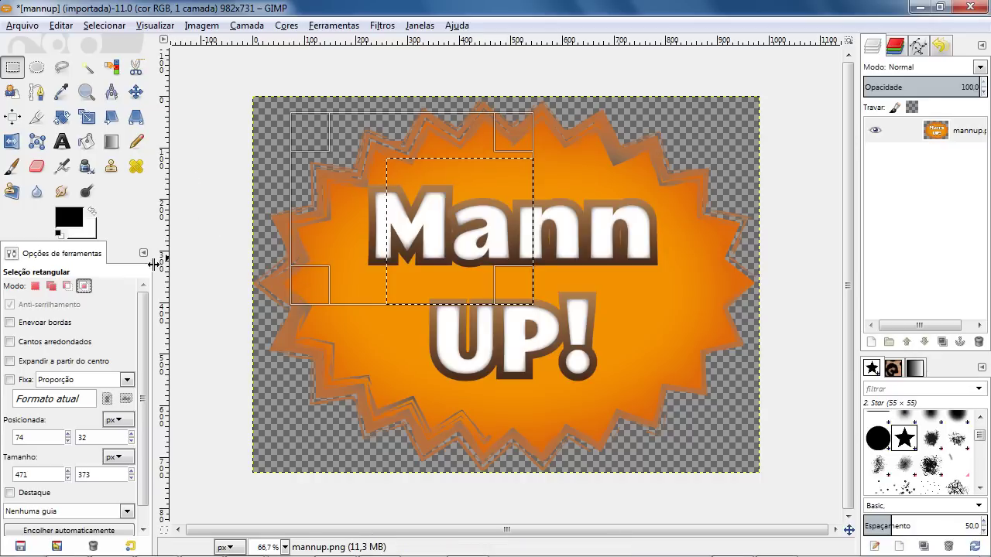
scroll(145, 310, down, 1)
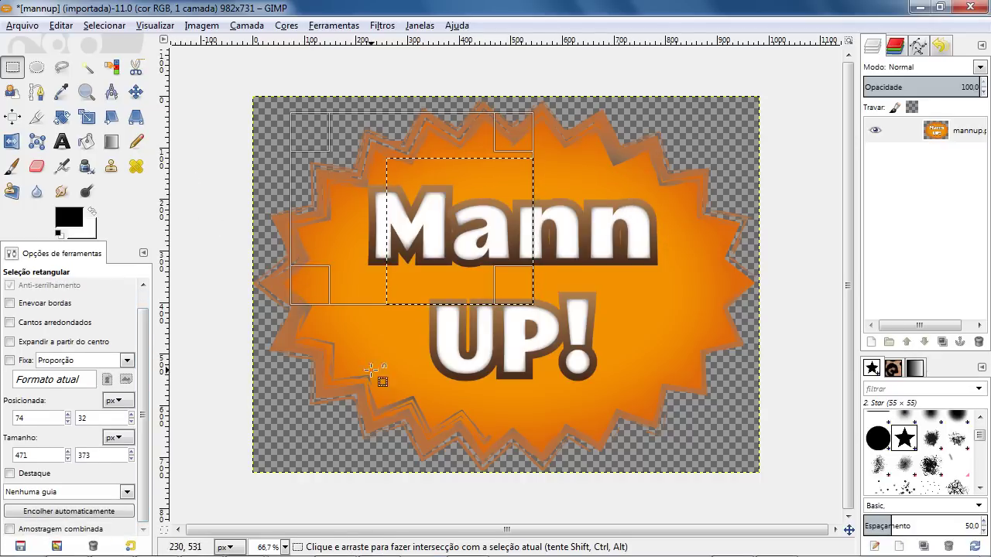
scroll(147, 380, up, 1)
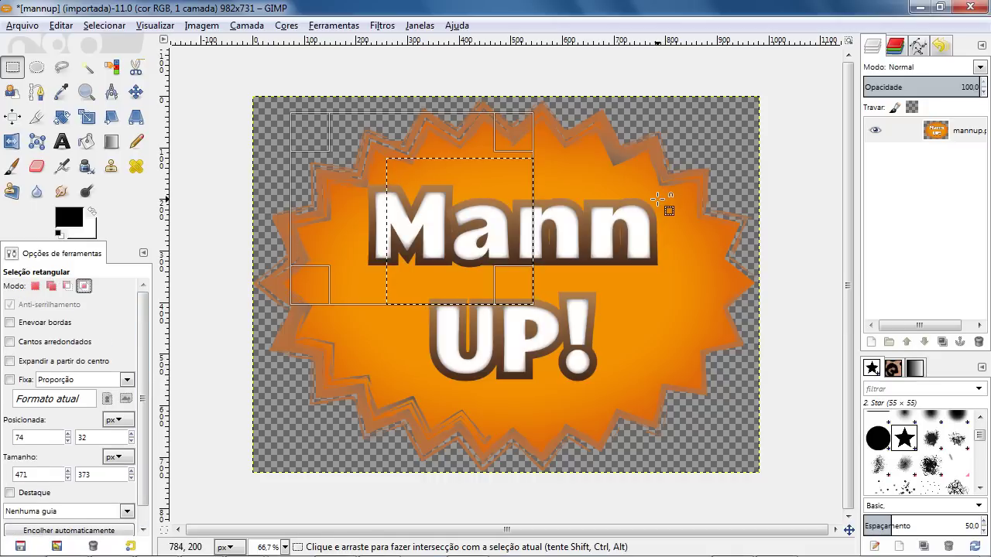
Step: Intersect down to a wide strip across Mann, then a tall strip over the 'a', then deselect
mouse_move(672, 194)
mouse_down()
mouse_move(504, 276)
mouse_move(303, 260)
mouse_up()
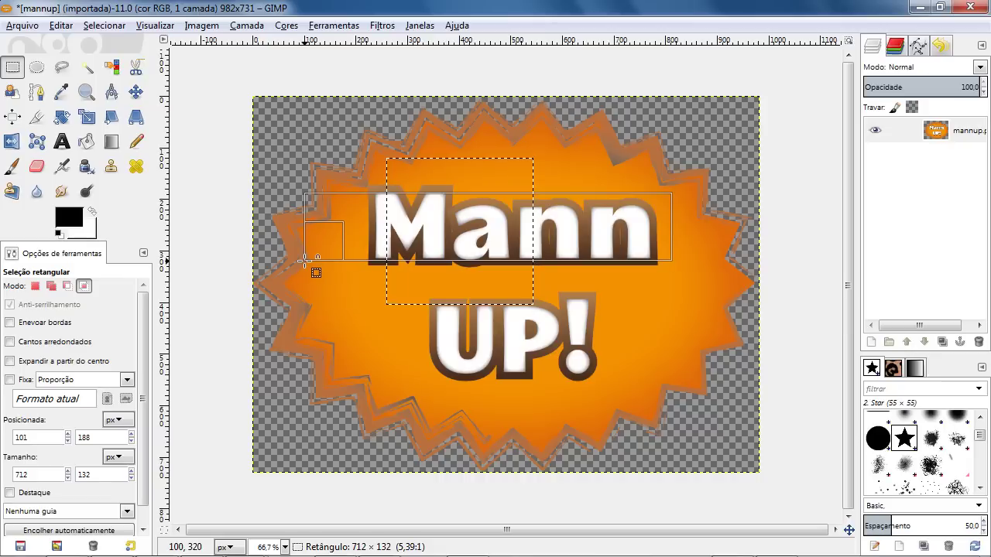
drag(304, 261, 304, 259)
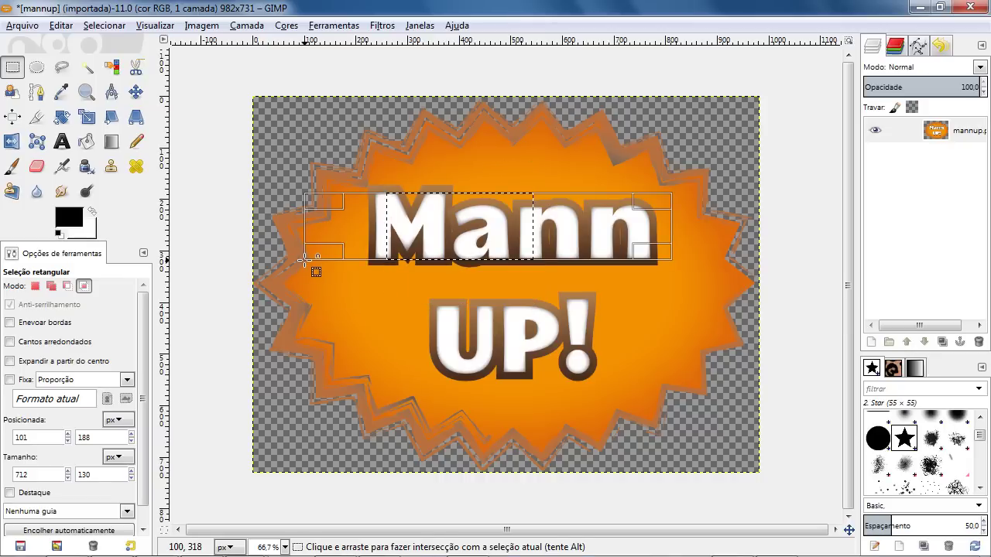
click(83, 287)
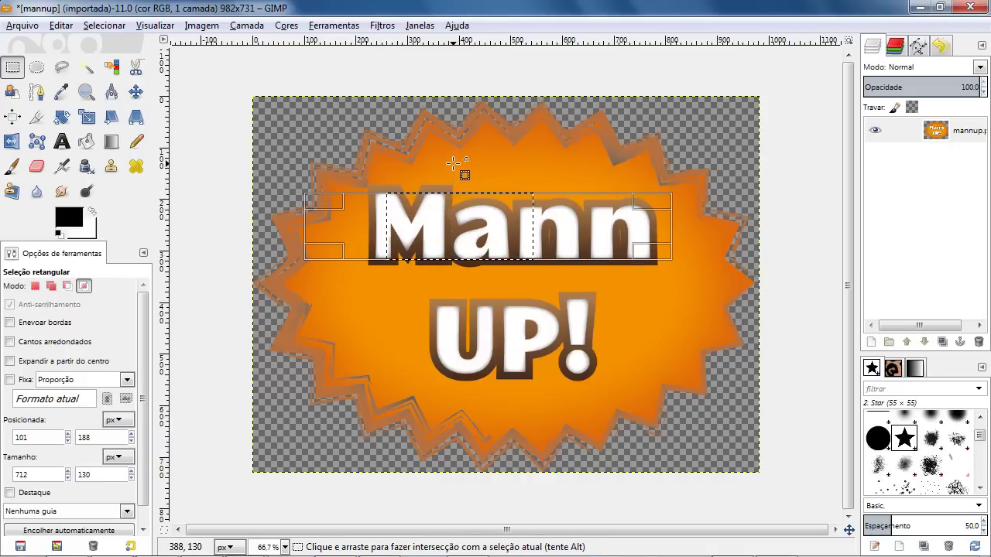
drag(454, 167, 518, 300)
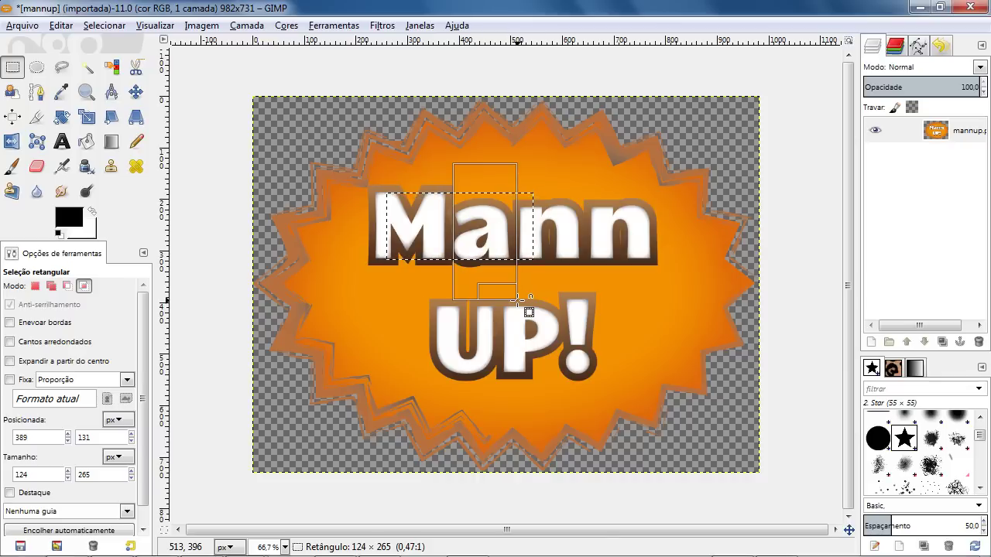
drag(517, 298, 519, 298)
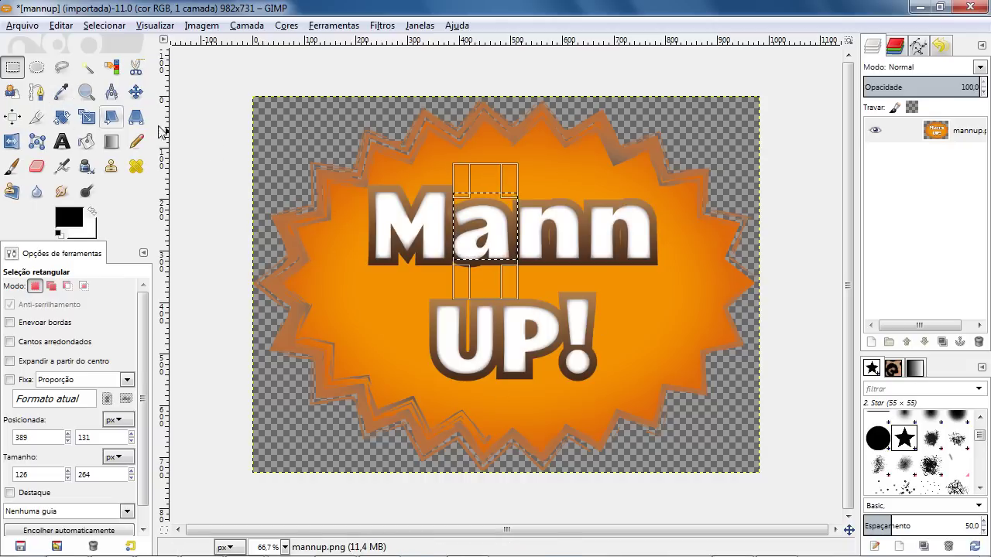
click(410, 189)
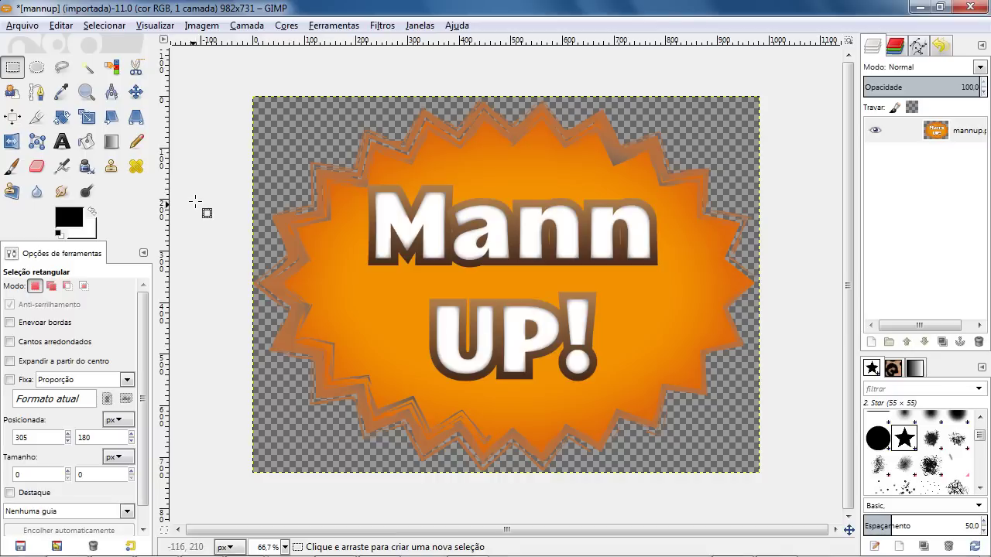
Step: Use Rectangle Select with Feather edges radius 49.7 to select the lettering's right half (383×302)
click(37, 71)
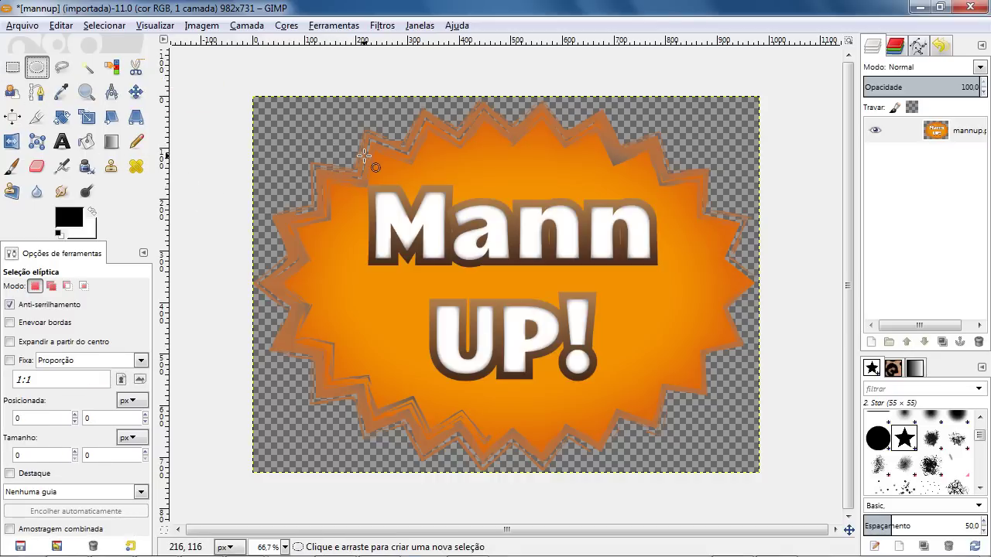
click(13, 69)
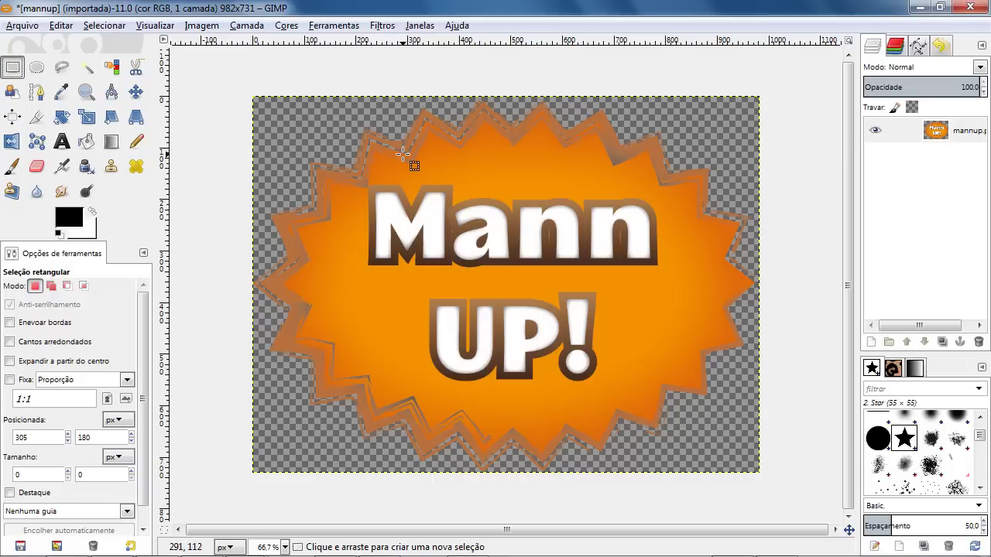
scroll(147, 367, down, 1)
scroll(147, 367, down, 1)
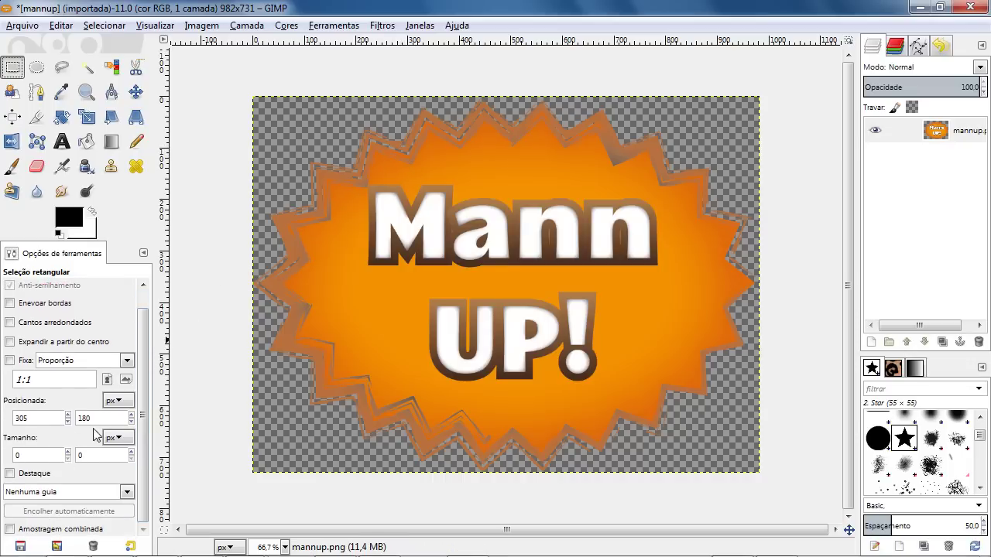
scroll(147, 340, up, 2)
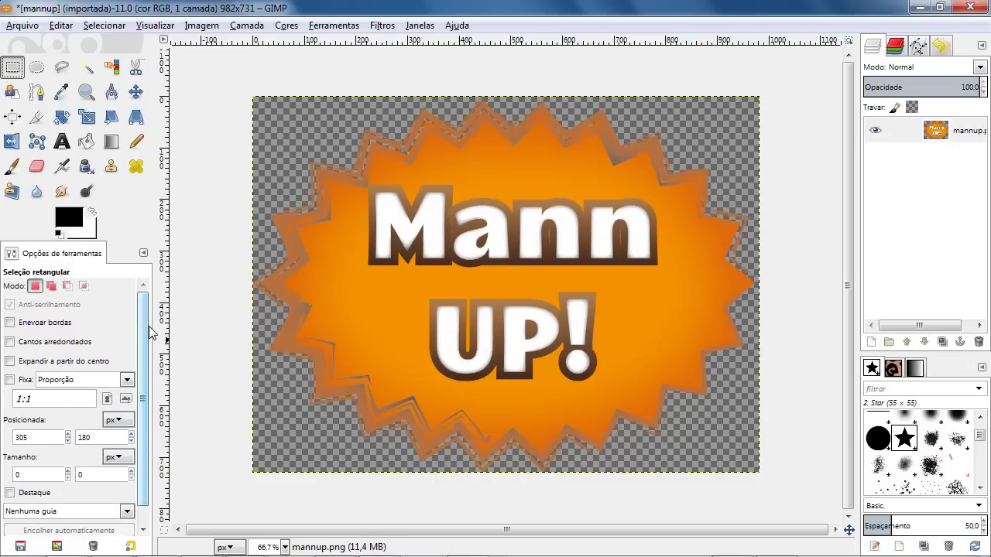
click(28, 324)
drag(320, 150, 456, 313)
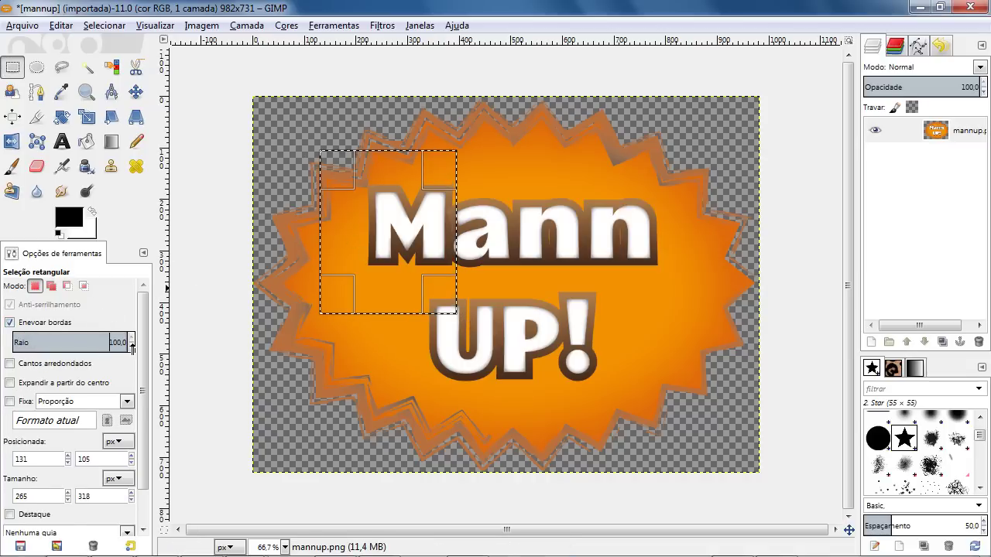
click(70, 344)
drag(487, 196, 683, 350)
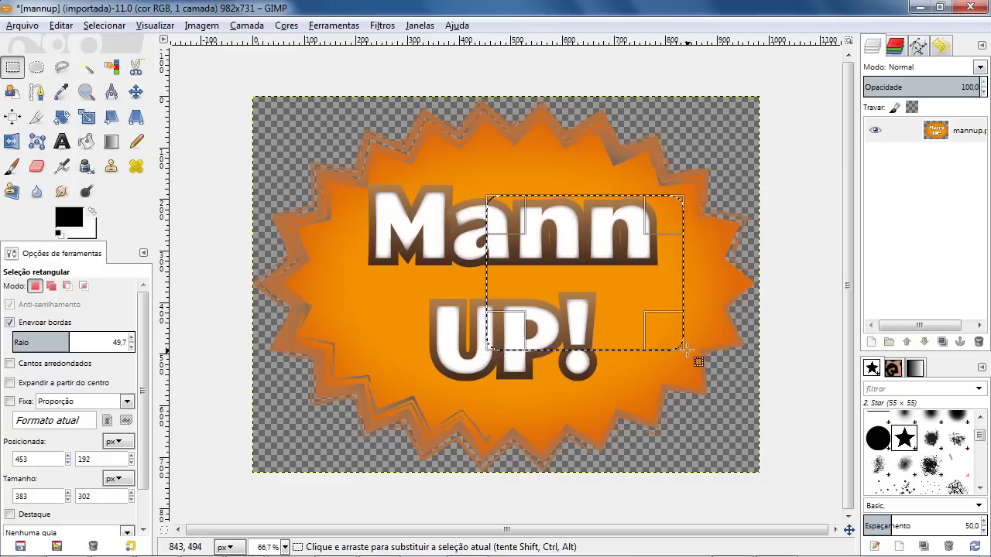
Step: Clear the feathered selection to transparency and turn Feather edges off with radius 0
key(Delete)
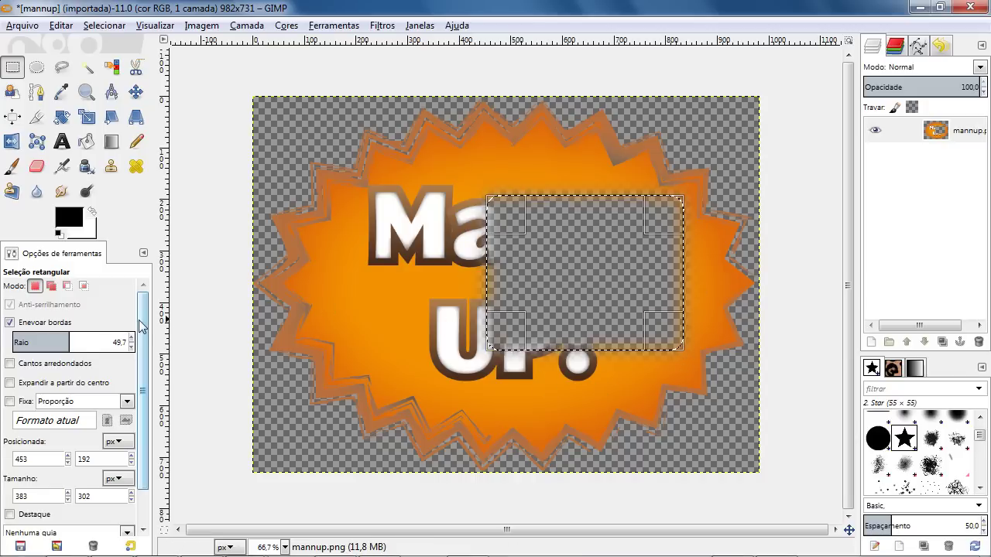
drag(69, 342, 2, 342)
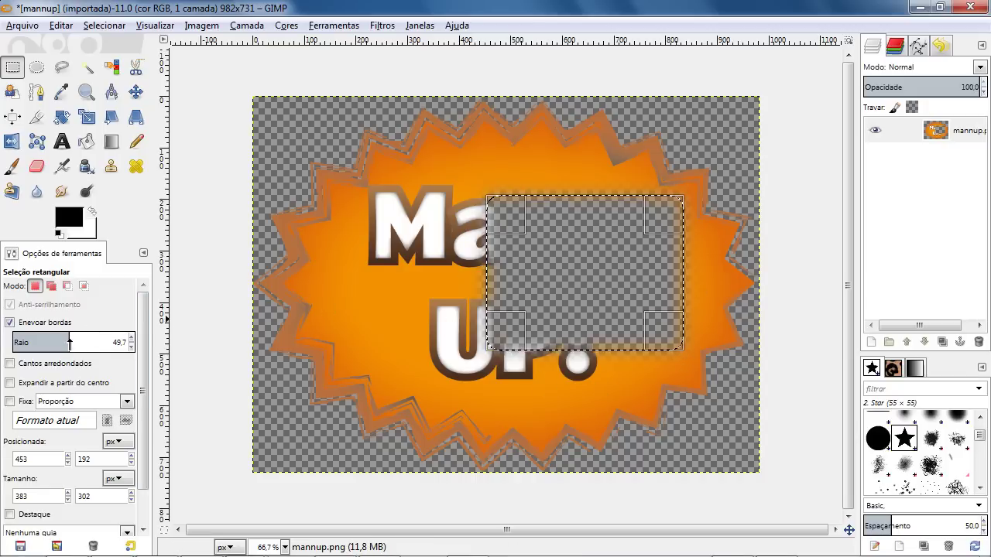
click(9, 324)
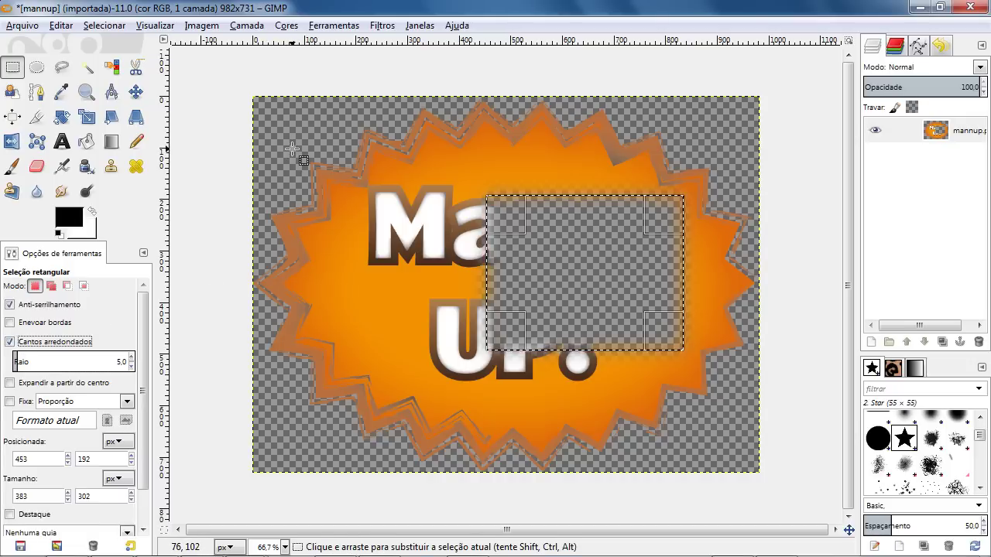
Step: Cut a sharp-cornered square hole over 'Ma', undoing the corner rounding and accidental layer move
drag(304, 144, 461, 291)
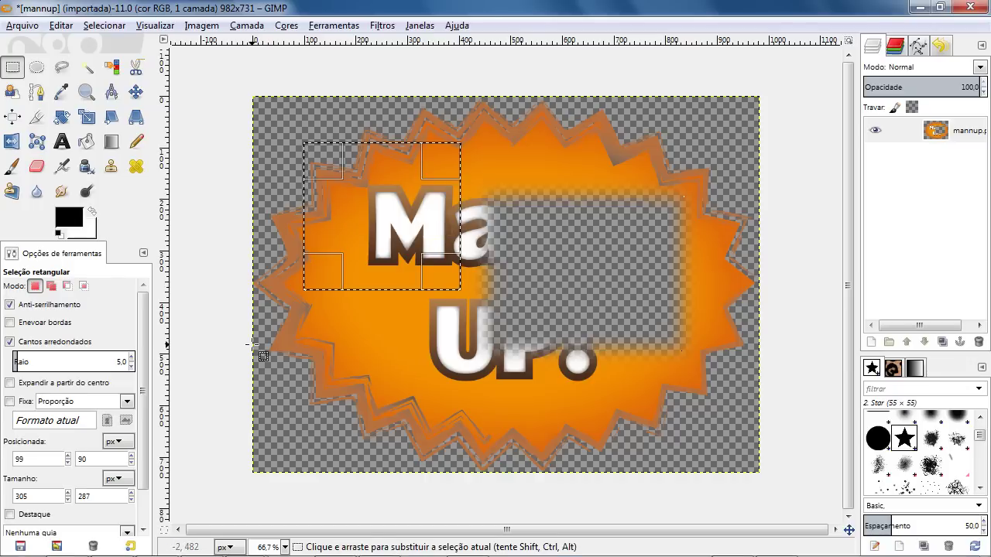
click(28, 363)
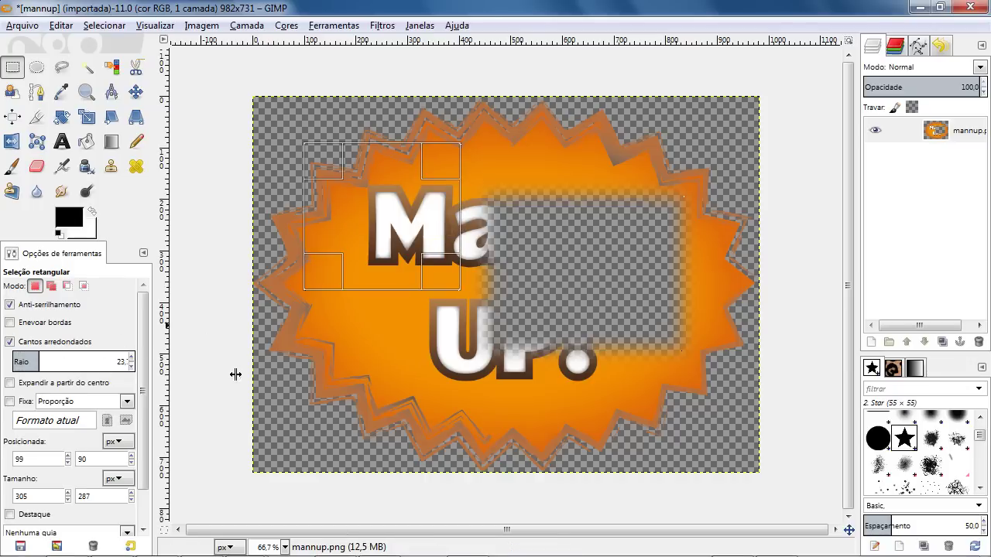
drag(236, 375, 310, 376)
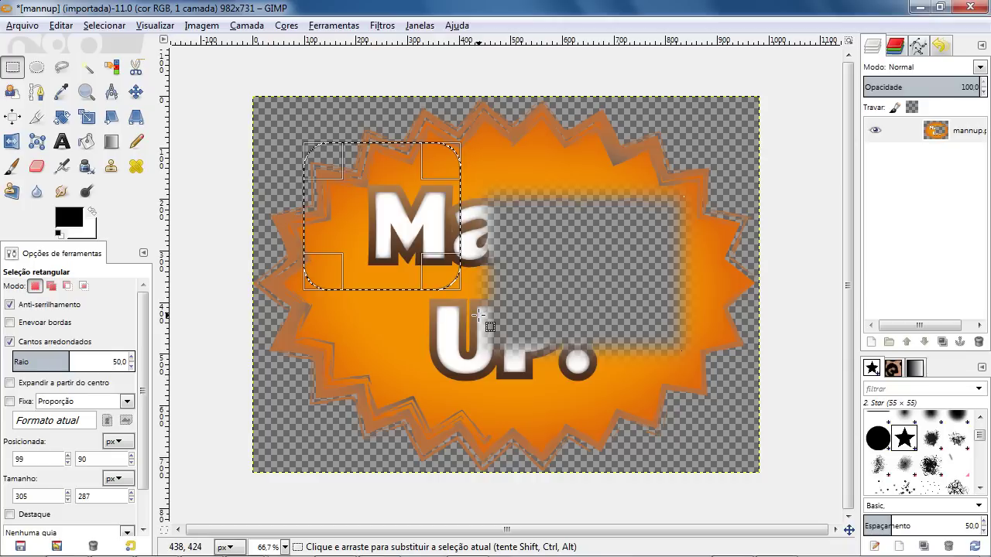
key(ctrl+z)
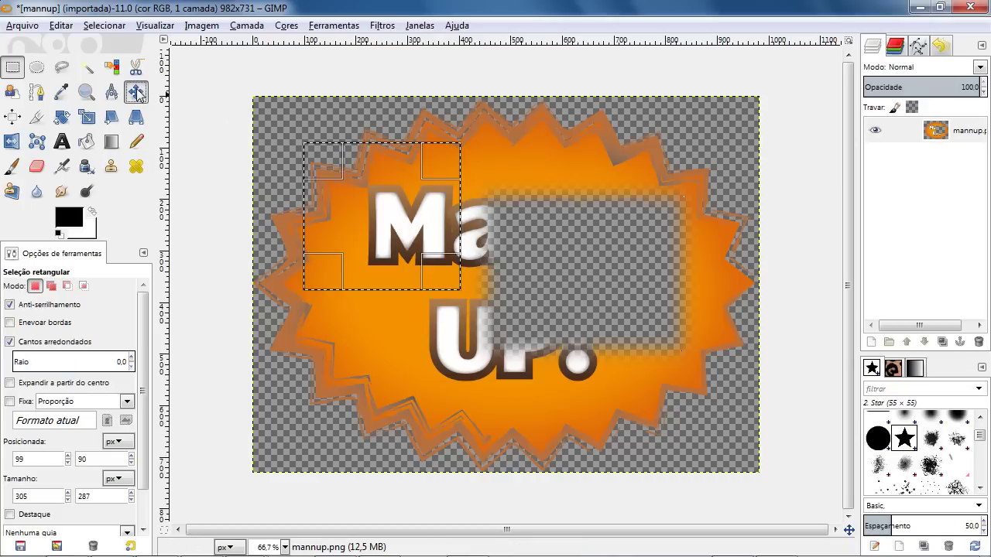
click(137, 93)
drag(390, 220, 458, 259)
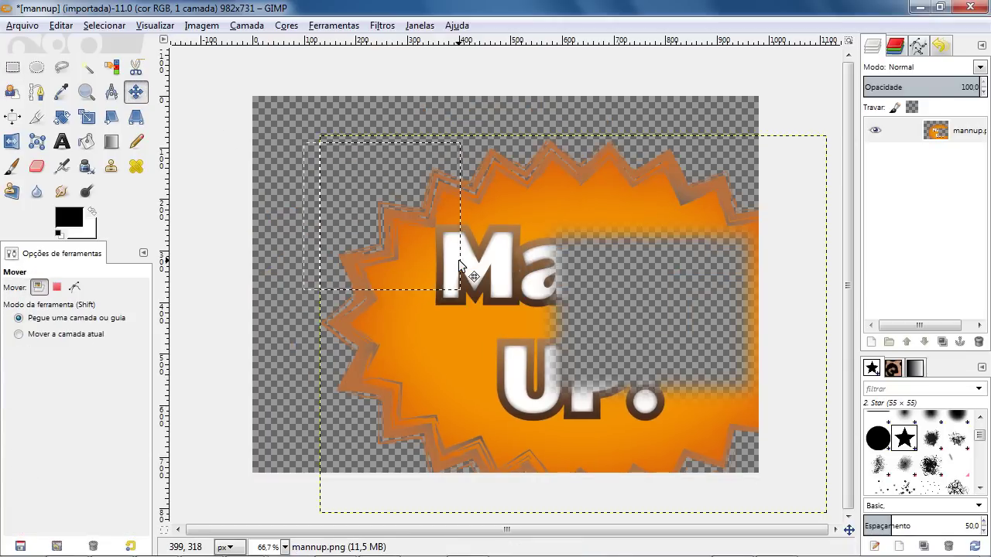
key(ctrl+z)
key(Delete)
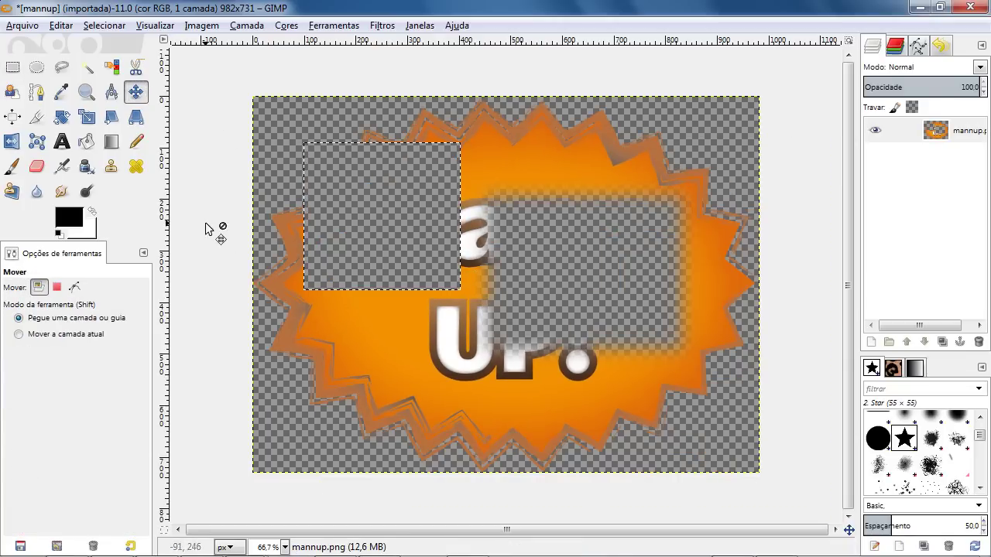
Step: Select a 381×247 rounded rectangle with corner radius 33.6 over the lower UP! lettering
click(12, 67)
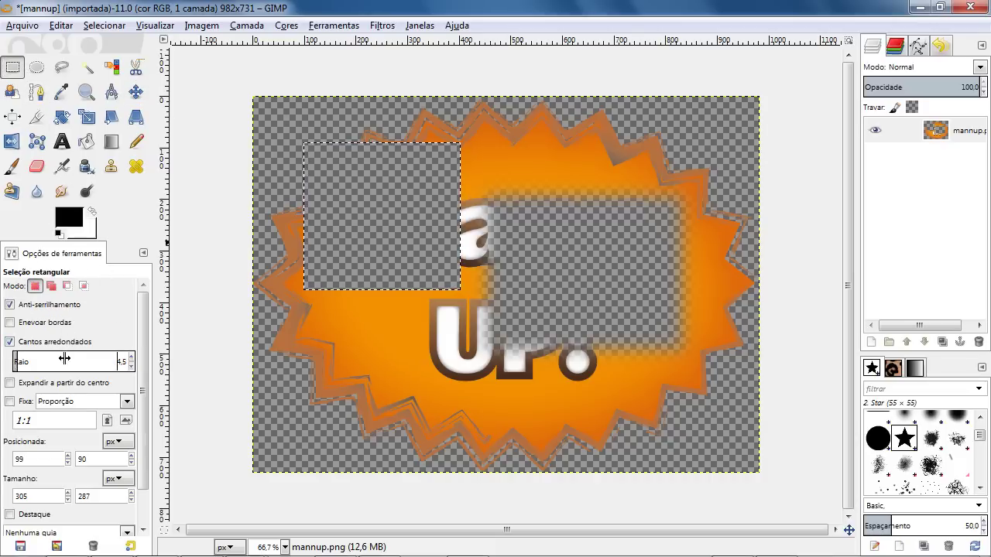
drag(64, 359, 244, 369)
drag(367, 376, 409, 380)
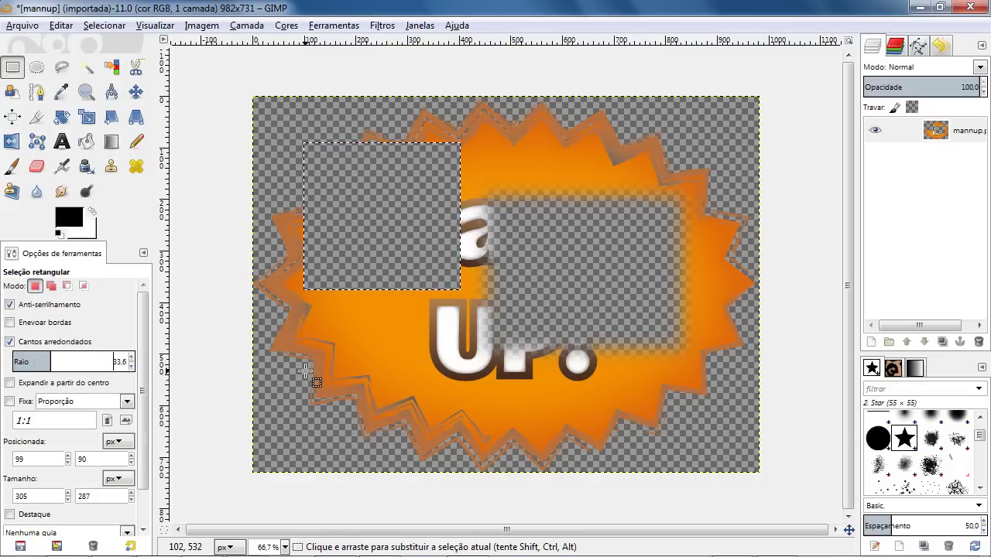
mouse_move(588, 441)
mouse_down()
mouse_move(365, 342)
mouse_move(376, 318)
mouse_move(392, 313)
mouse_up()
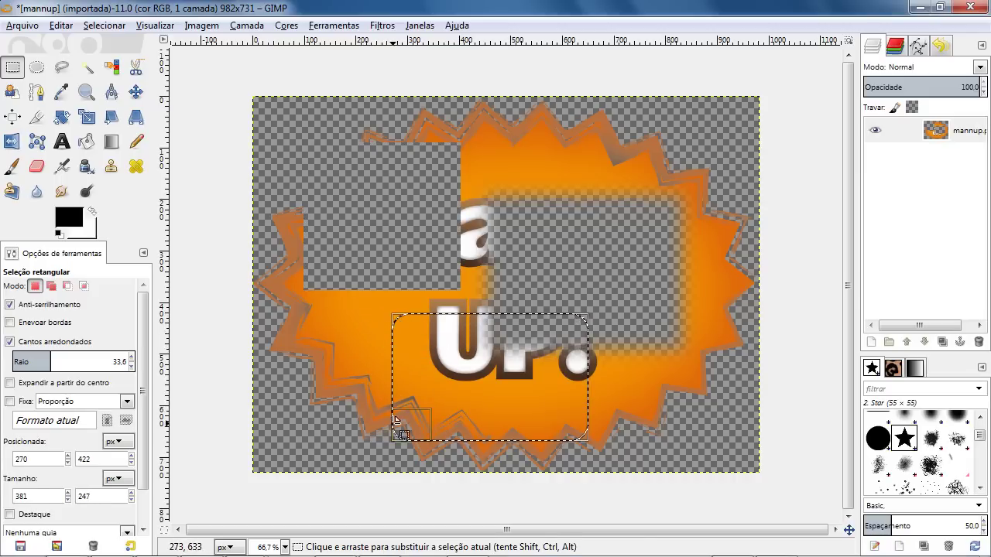
Step: Clear the rounded selection over UP! to transparency, cutting a third hole
key(Delete)
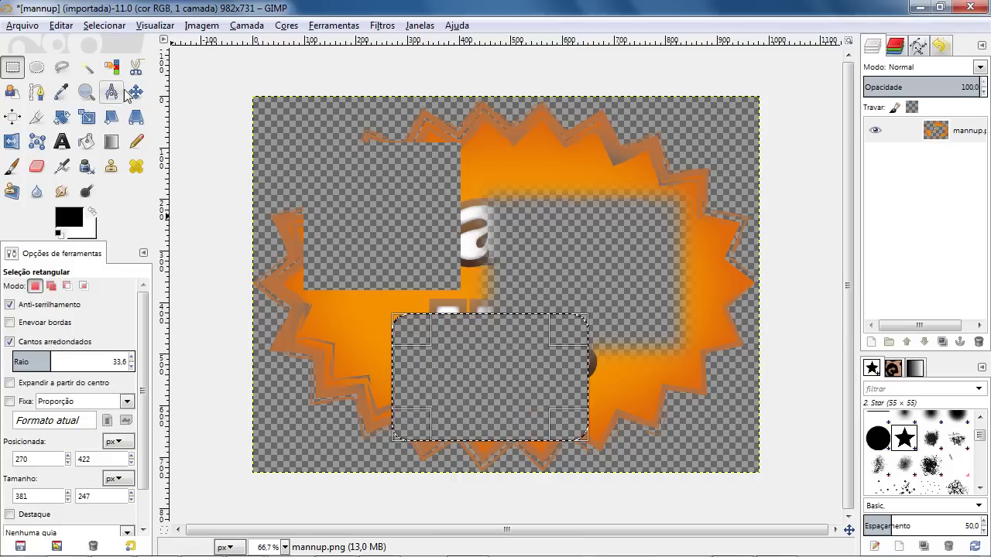
click(136, 93)
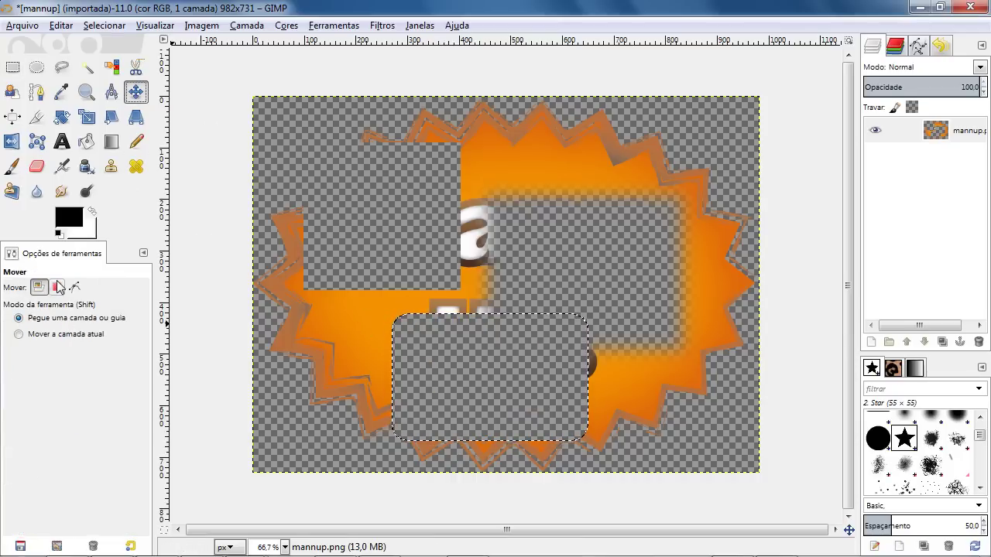
click(13, 68)
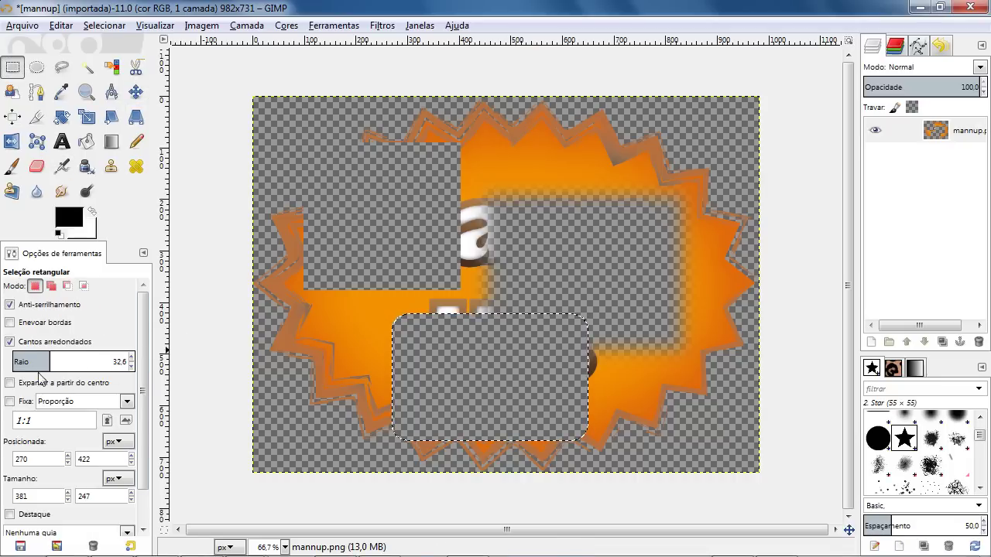
Step: Lower the corner radius and toggle Rounded corners and Feather edges, leaving rounded corners on
drag(38, 372, 2, 362)
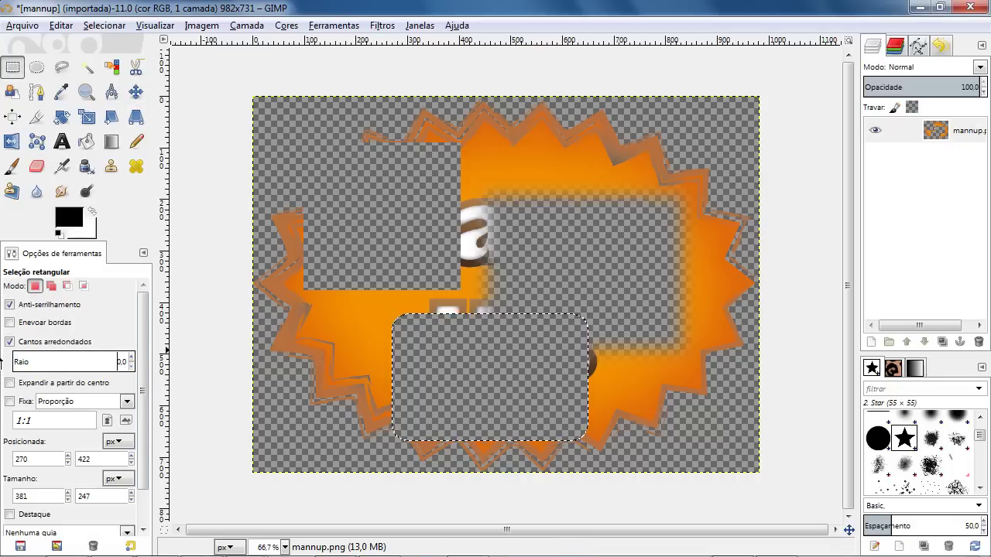
click(10, 342)
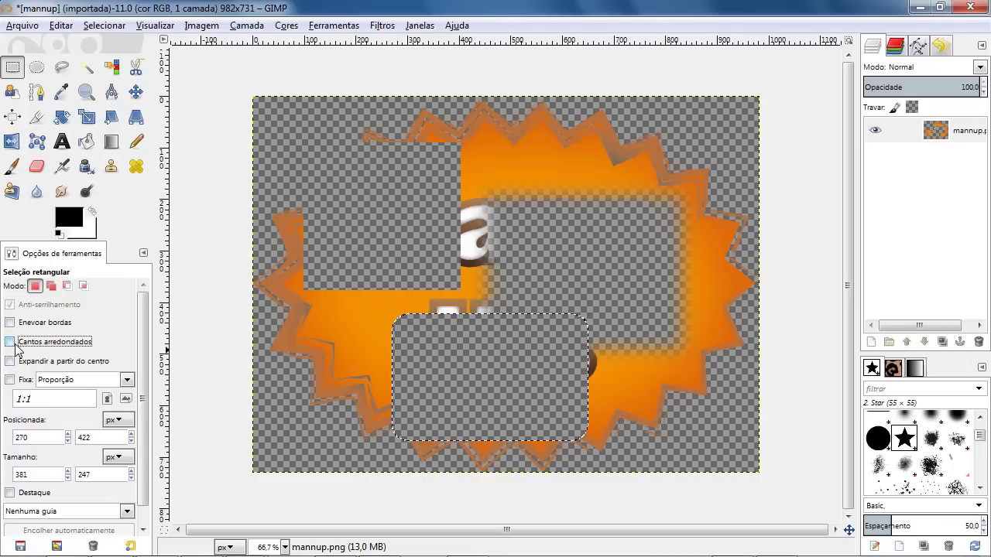
click(9, 322)
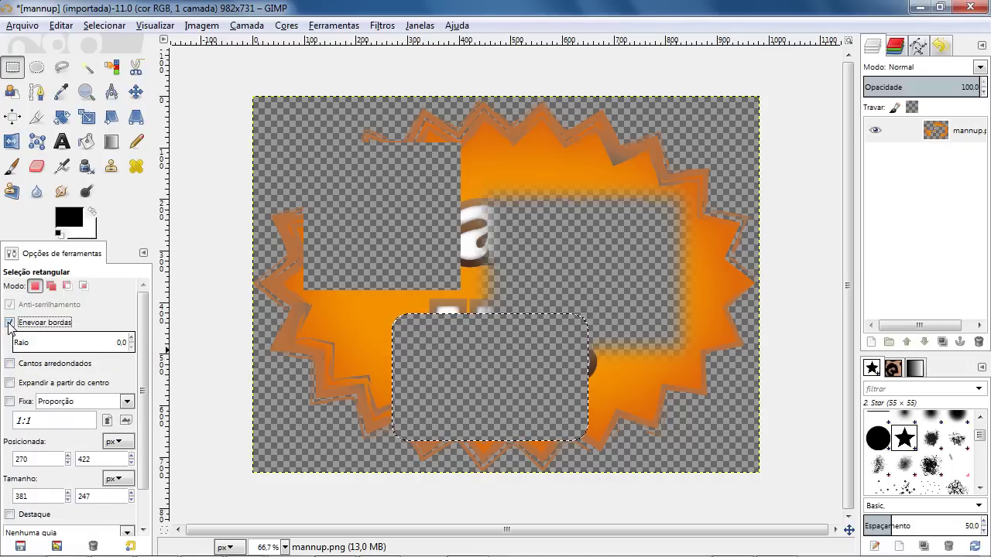
click(9, 322)
click(10, 341)
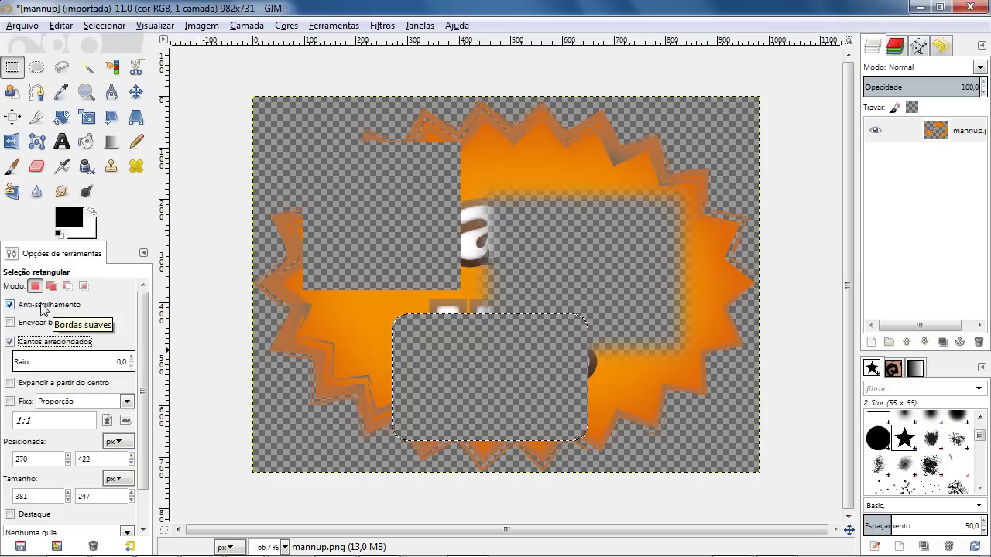
Step: With antialiasing off, cut a 46.1-radius rounded-rectangle hole near the starburst's top right
click(11, 305)
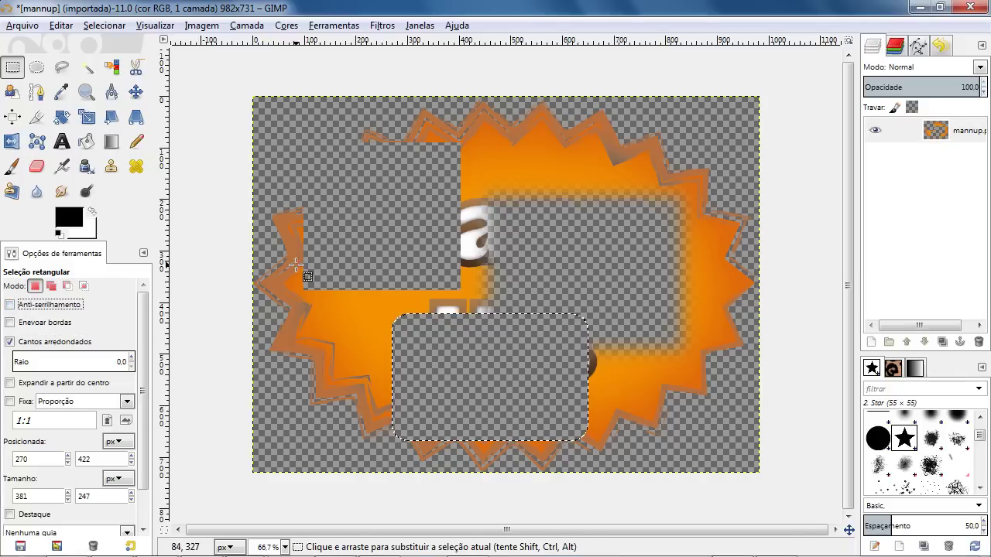
mouse_move(295, 269)
mouse_down()
mouse_move(341, 358)
mouse_move(373, 374)
mouse_up()
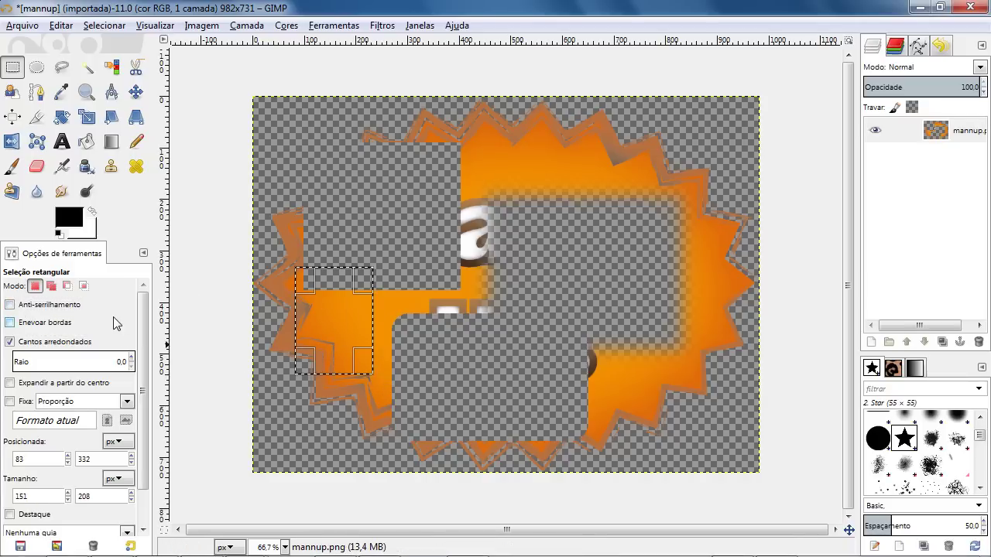
drag(19, 367, 469, 370)
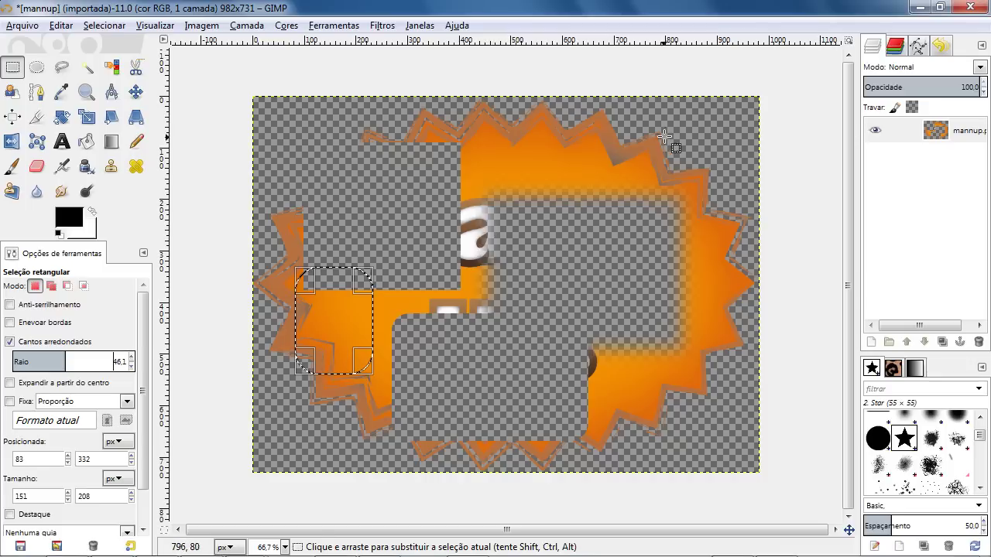
drag(673, 127, 505, 218)
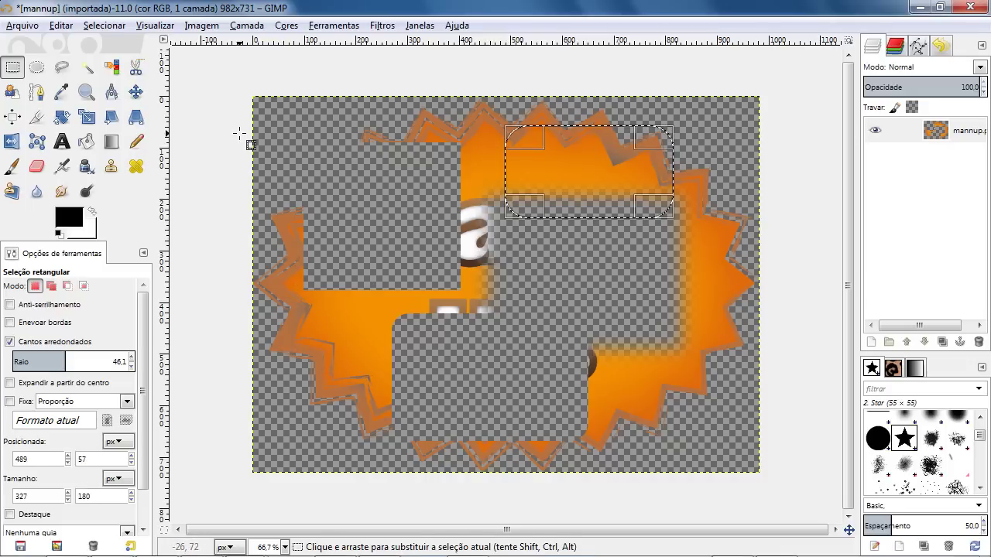
click(135, 92)
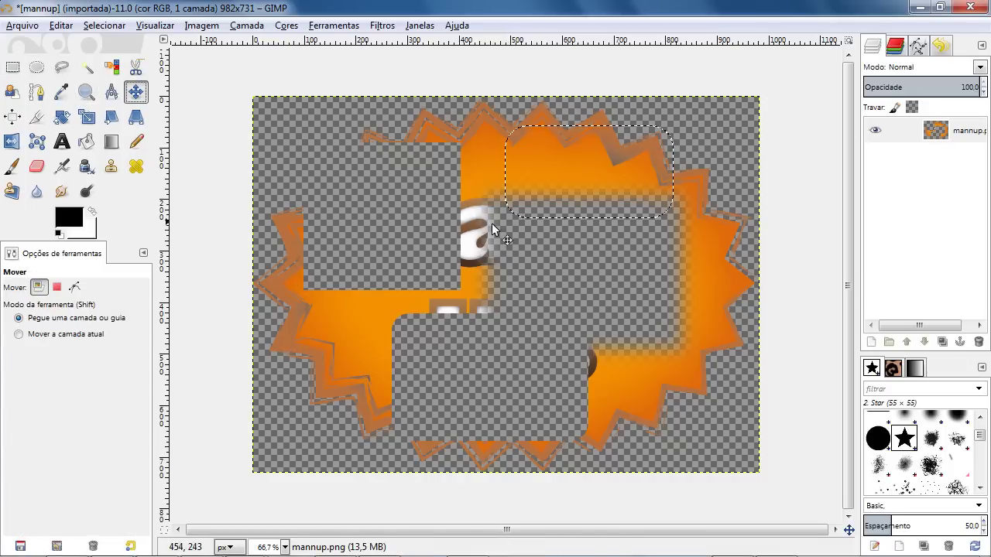
key(Delete)
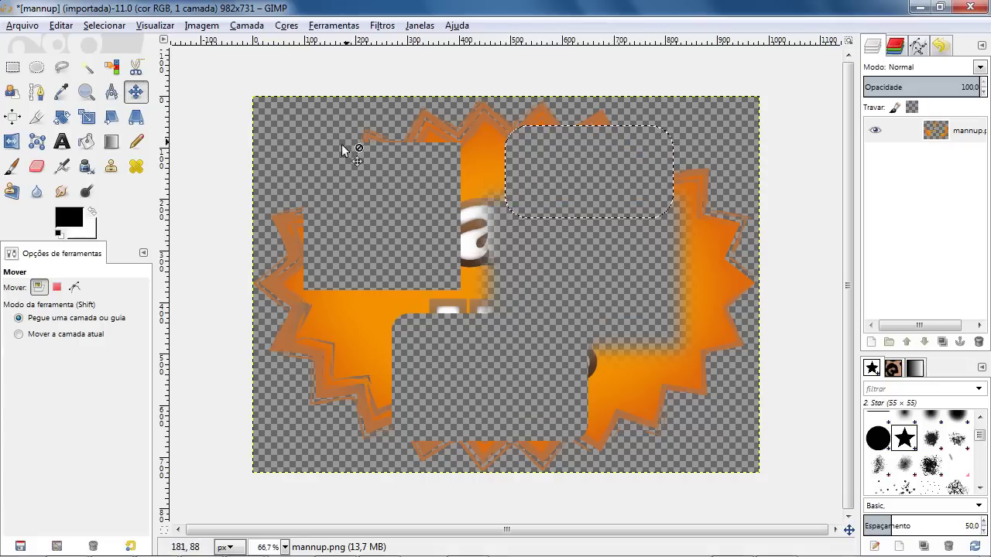
Step: Set Rectangle Select to antialiased edges with Rounded corners turned off
click(12, 67)
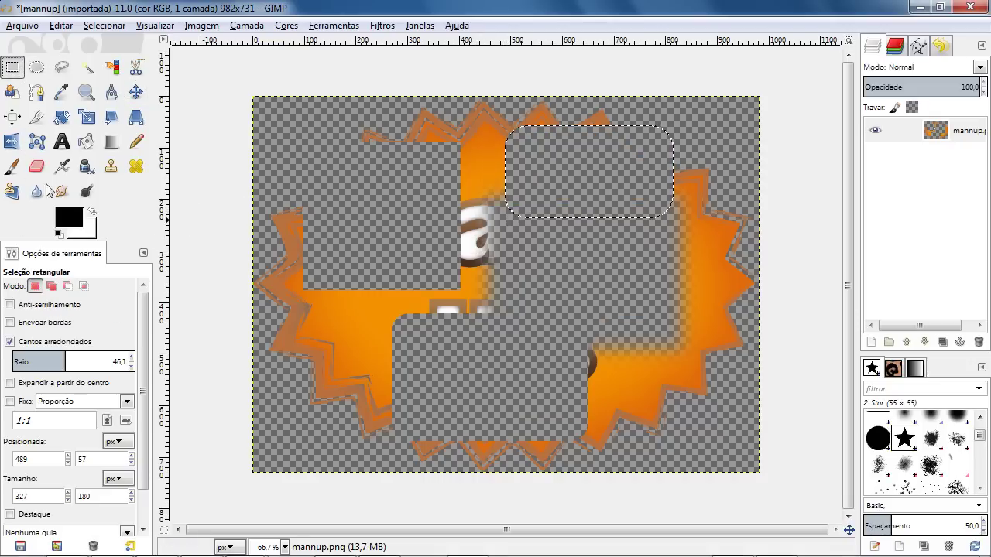
click(35, 307)
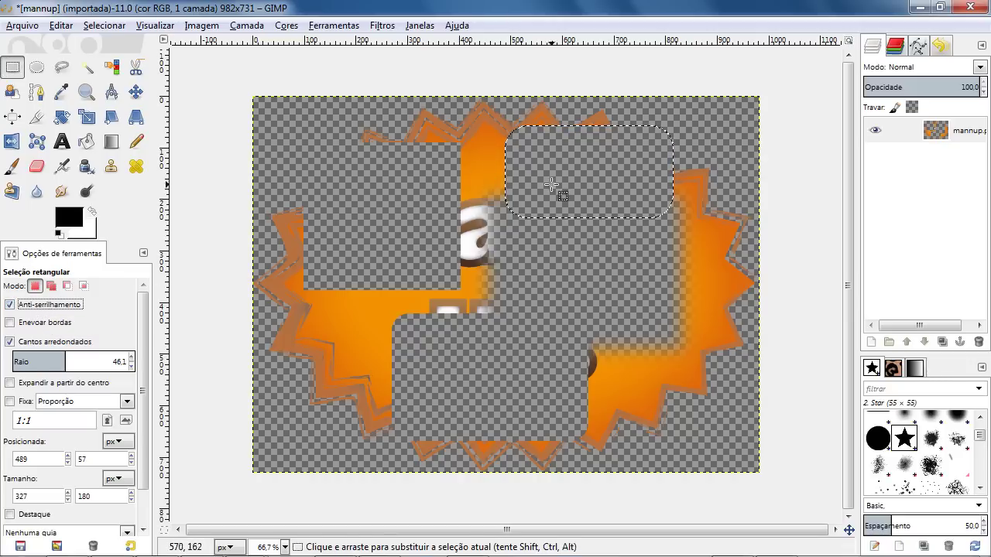
scroll(142, 359, down, 2)
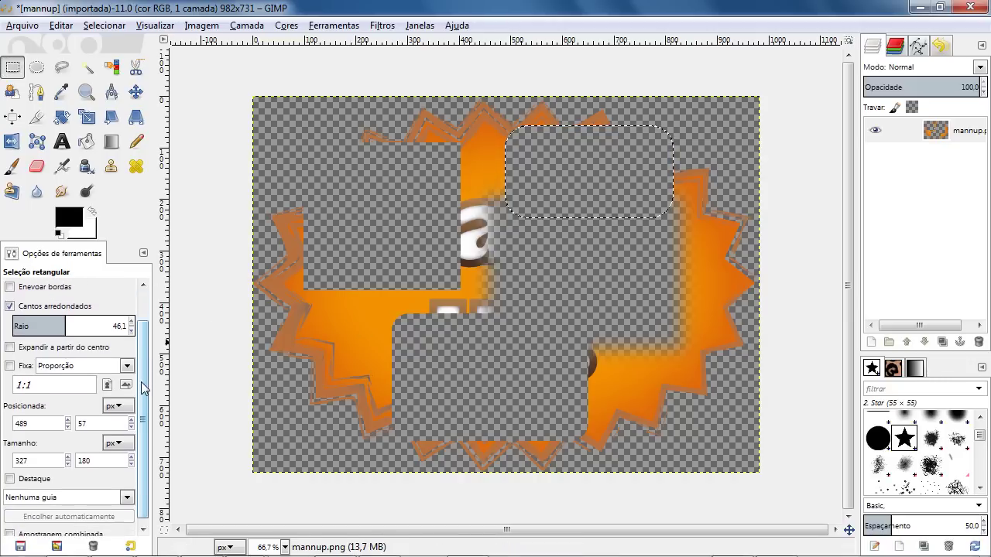
scroll(144, 372, down, 2)
scroll(152, 347, up, 5)
scroll(153, 361, down, 1)
scroll(151, 360, up, 1)
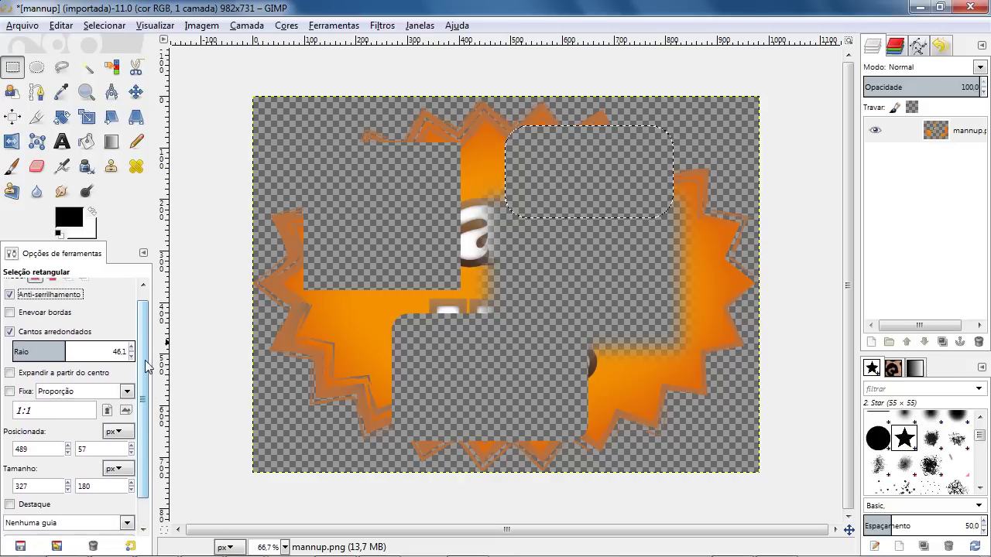
scroll(148, 359, down, 1)
scroll(147, 359, up, 1)
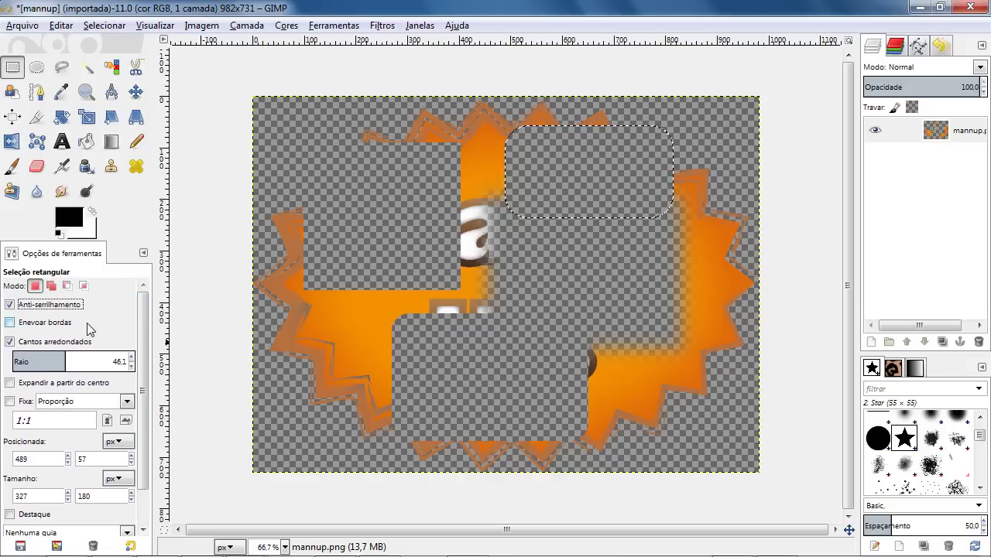
click(10, 343)
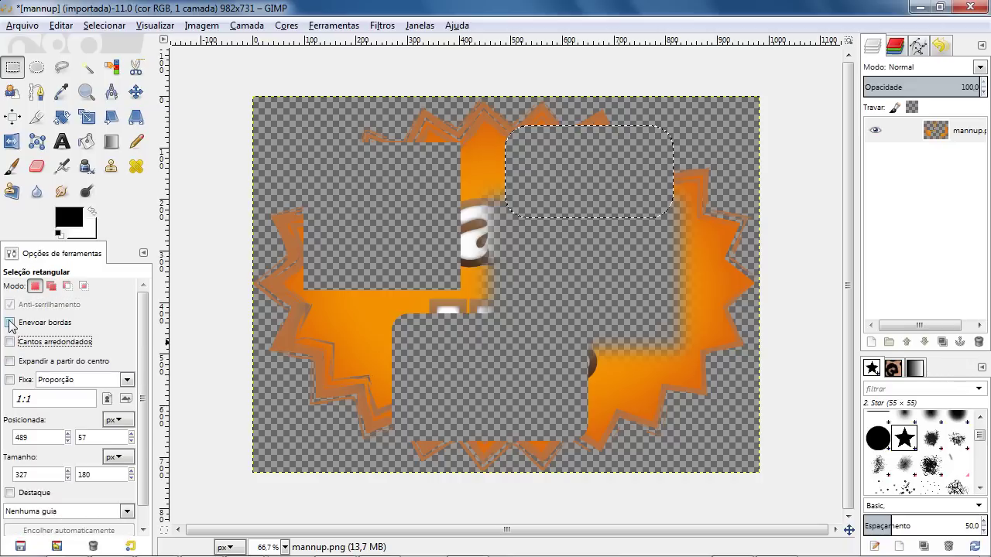
scroll(146, 399, down, 1)
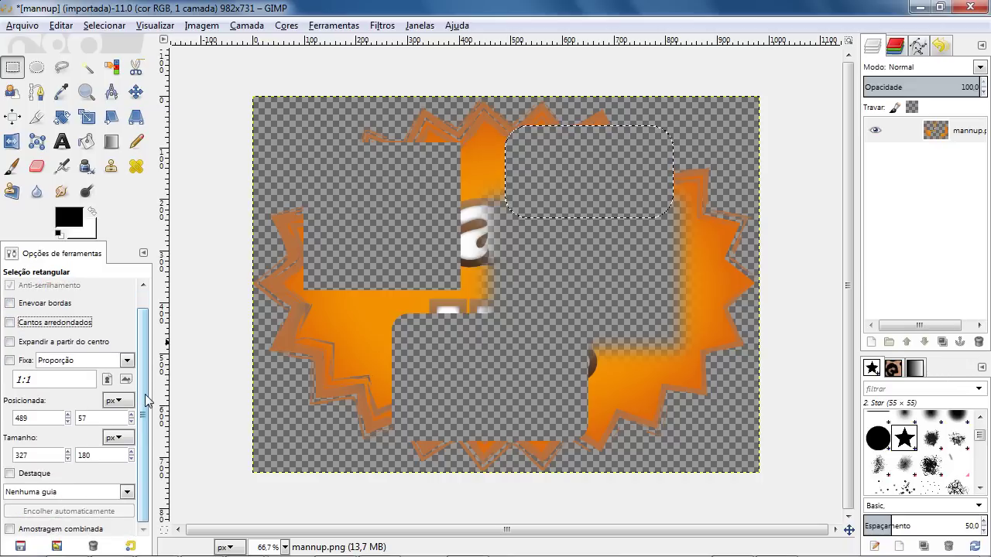
scroll(147, 400, up, 1)
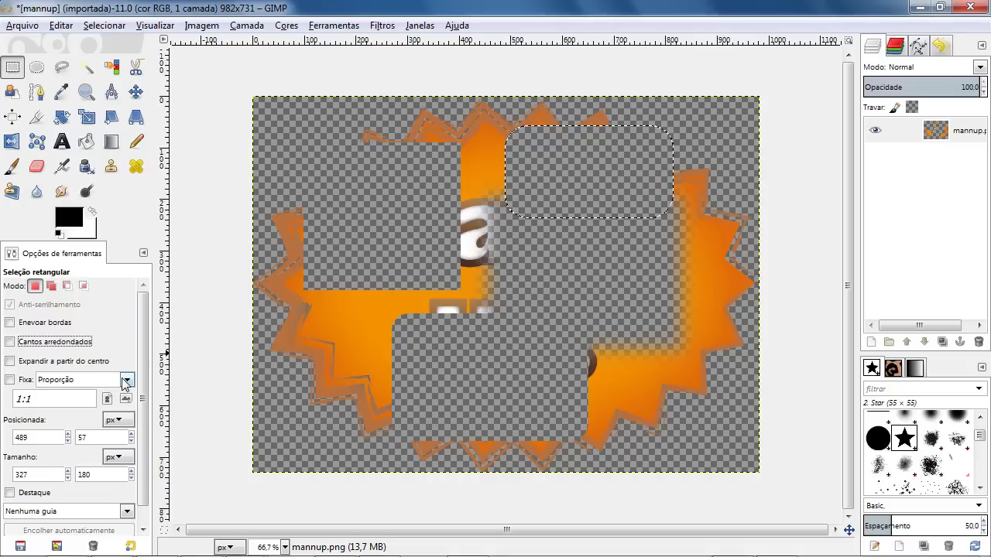
Step: Enable Expand from center and redraw rectangles until a 952×704 selection covers nearly the whole image
click(71, 362)
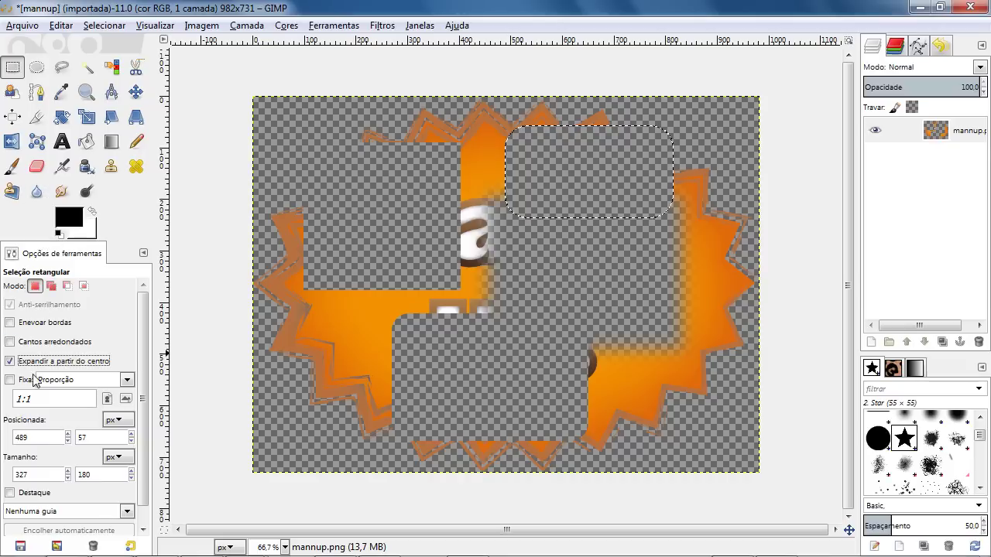
drag(323, 142, 548, 344)
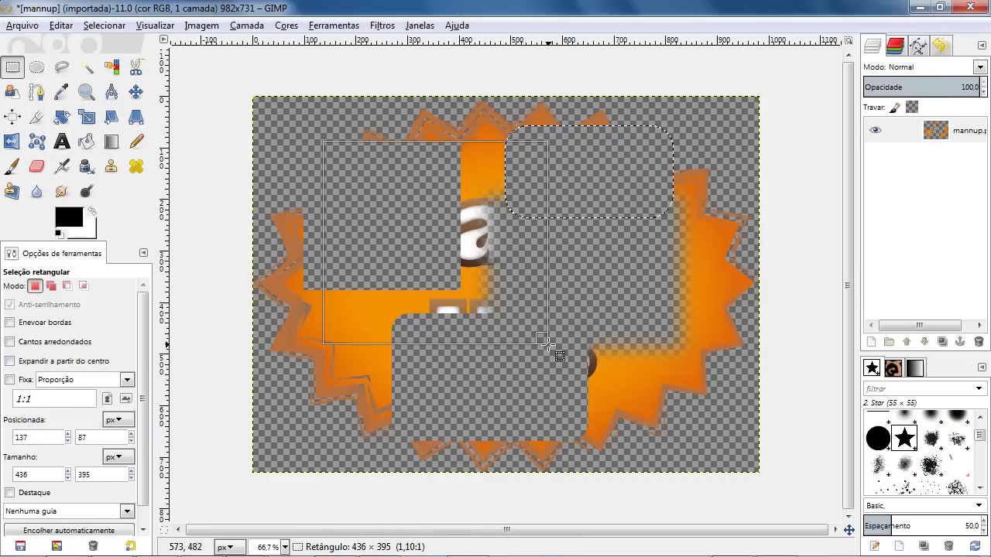
mouse_move(715, 178)
mouse_down()
mouse_move(383, 411)
mouse_move(349, 417)
mouse_up()
mouse_move(325, 151)
mouse_down()
mouse_move(521, 317)
mouse_move(613, 369)
mouse_up()
mouse_move(696, 152)
mouse_down()
mouse_move(387, 403)
mouse_move(364, 405)
mouse_up()
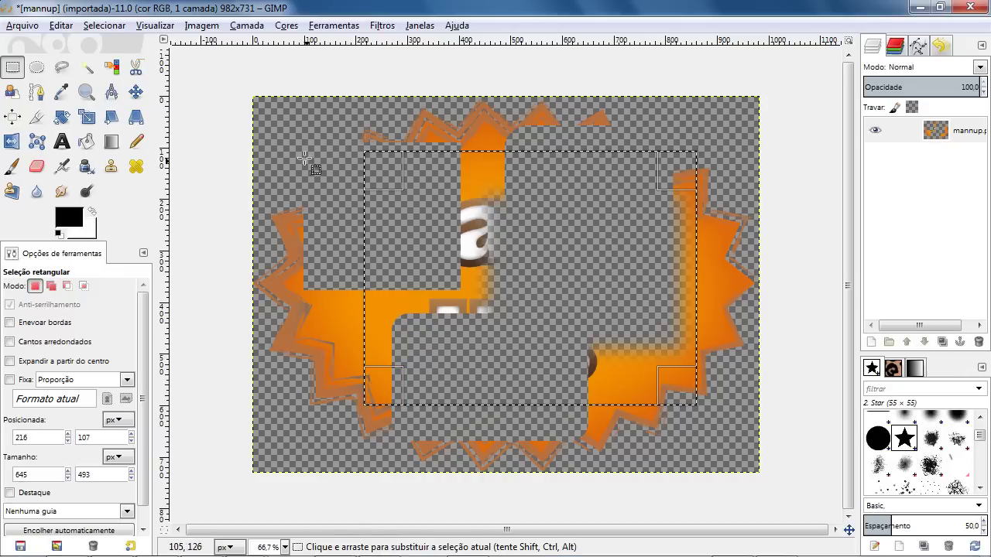
drag(331, 121, 613, 378)
mouse_move(714, 153)
mouse_down()
mouse_move(543, 365)
mouse_move(442, 394)
mouse_up()
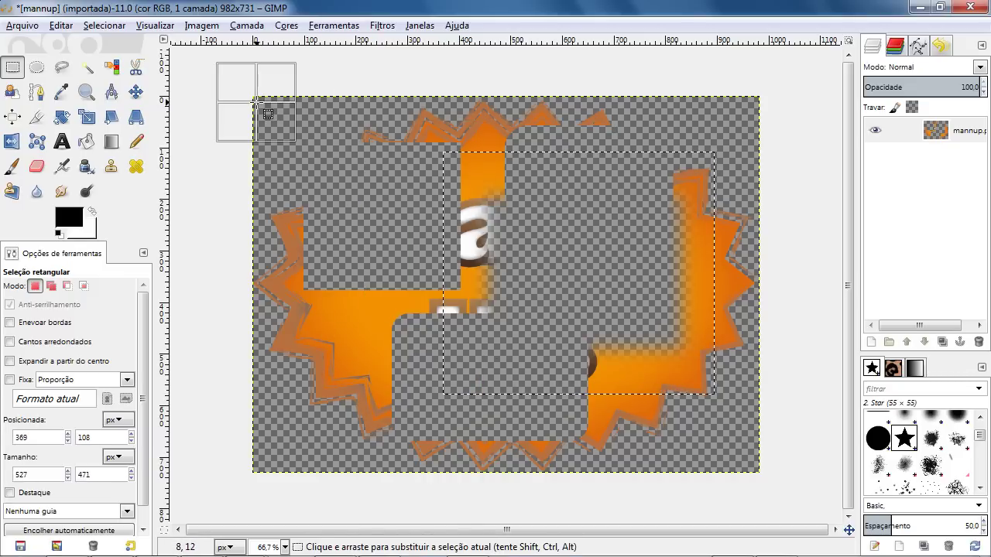
drag(257, 103, 749, 466)
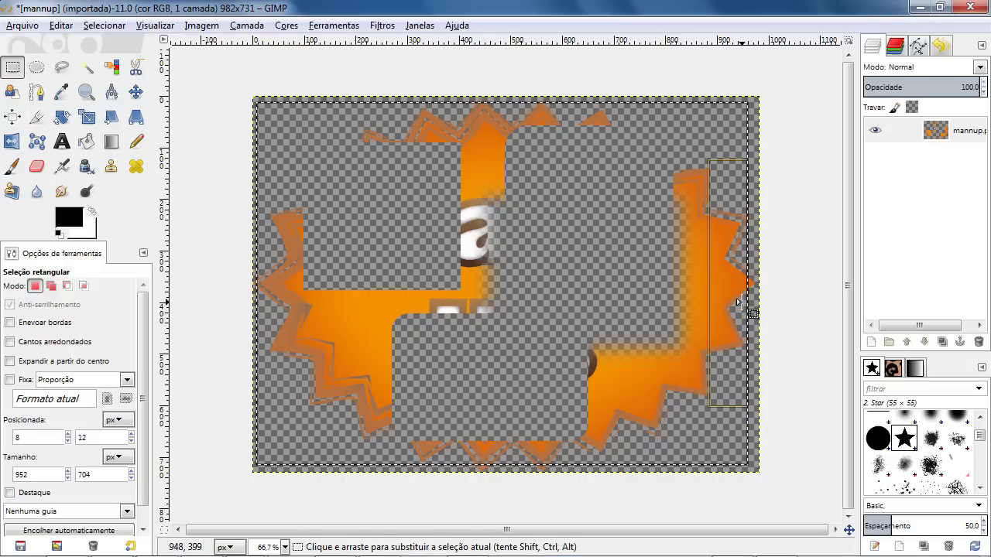
Step: Add a new layer 'Camada' filled with the white background colour
click(871, 343)
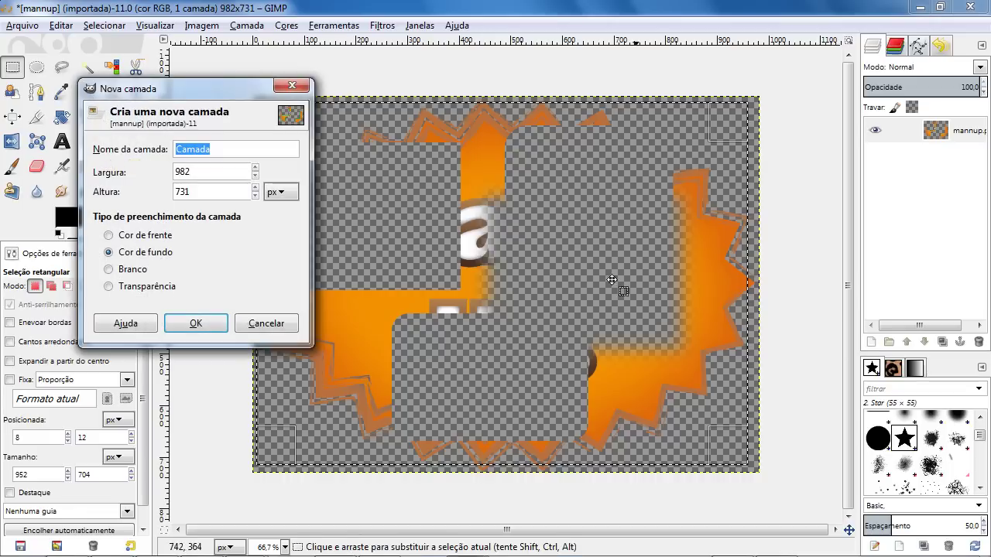
click(194, 323)
click(797, 168)
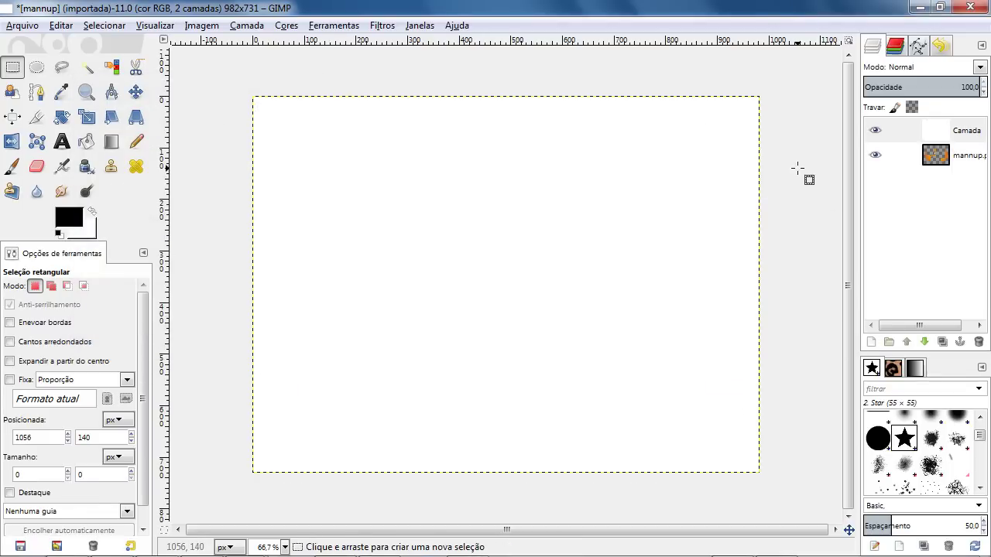
Step: Select most of the white layer, enable Expand from center, then deselect
drag(265, 104, 750, 465)
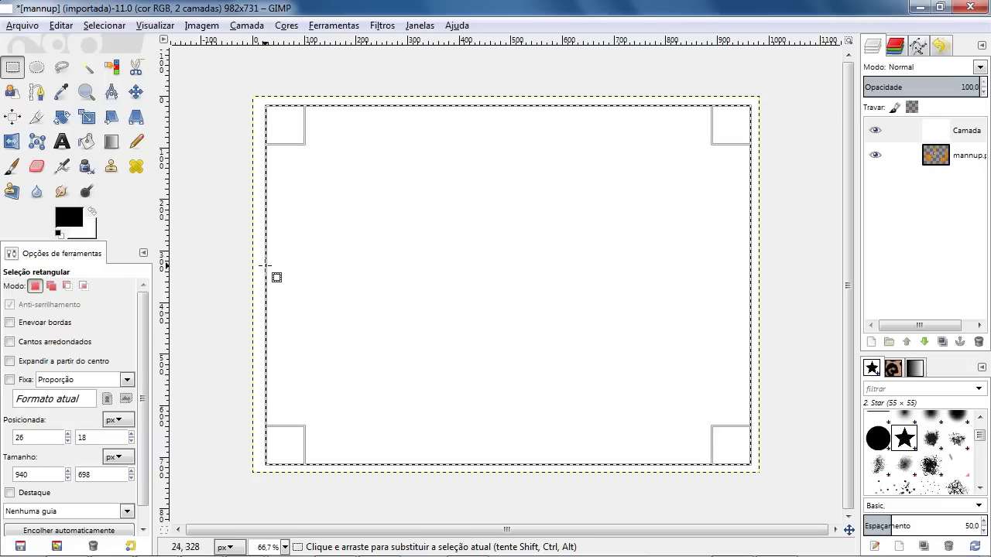
click(25, 361)
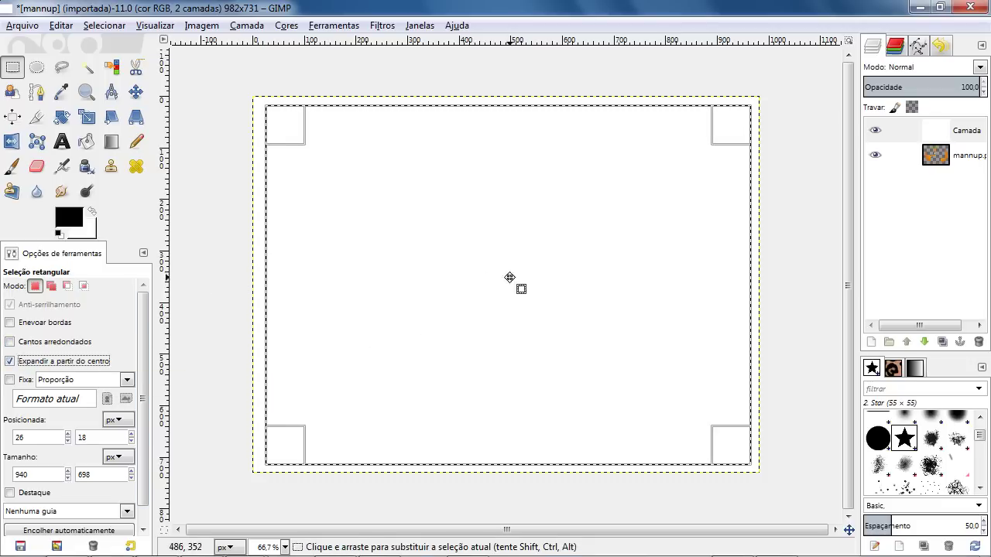
click(211, 114)
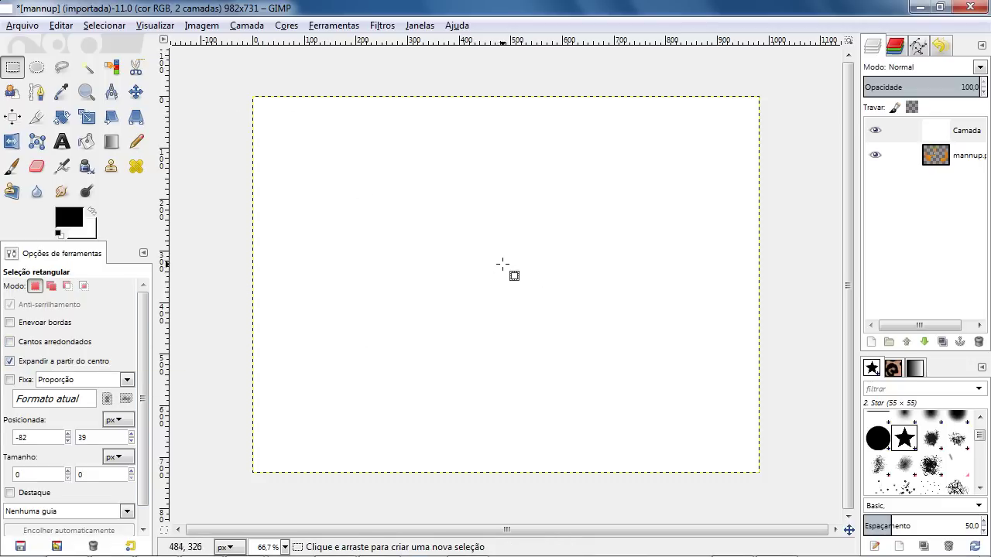
Step: Draw centre-anchored rectangle selections on the white layer, ending at about 540×581 px
mouse_move(500, 275)
mouse_down()
mouse_move(624, 441)
mouse_move(521, 291)
mouse_move(666, 377)
mouse_move(501, 267)
mouse_move(642, 384)
mouse_move(528, 248)
mouse_move(496, 416)
mouse_move(568, 227)
mouse_move(428, 329)
mouse_move(581, 268)
mouse_move(635, 394)
mouse_move(730, 453)
mouse_move(600, 303)
mouse_move(543, 298)
mouse_move(689, 440)
mouse_move(753, 469)
mouse_move(624, 356)
mouse_move(520, 297)
mouse_move(541, 293)
mouse_up()
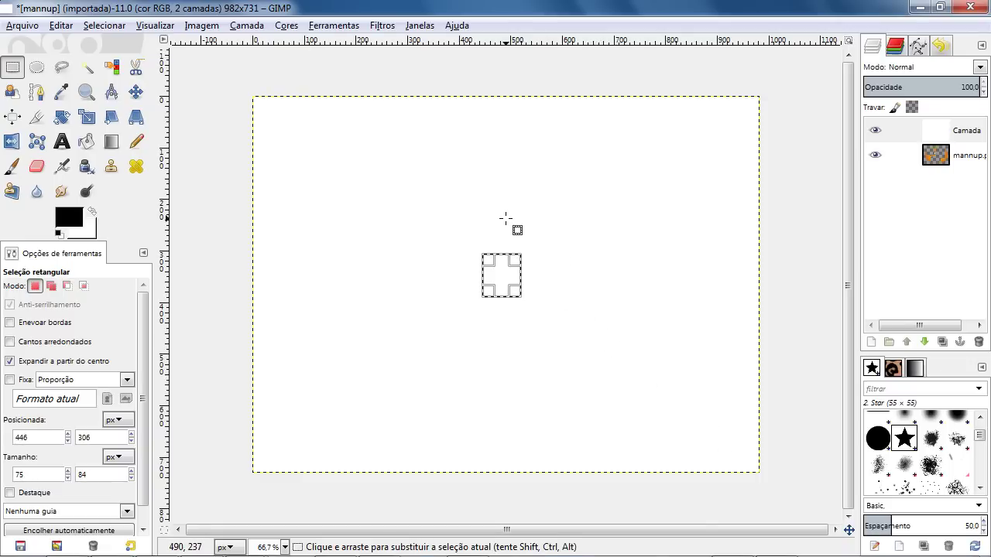
mouse_move(505, 219)
mouse_down()
mouse_move(542, 265)
mouse_move(671, 340)
mouse_move(699, 337)
mouse_move(678, 373)
mouse_move(646, 299)
mouse_move(715, 420)
mouse_move(586, 389)
mouse_move(555, 331)
mouse_move(572, 302)
mouse_move(705, 371)
mouse_move(701, 408)
mouse_move(669, 409)
mouse_move(742, 406)
mouse_move(644, 368)
mouse_up()
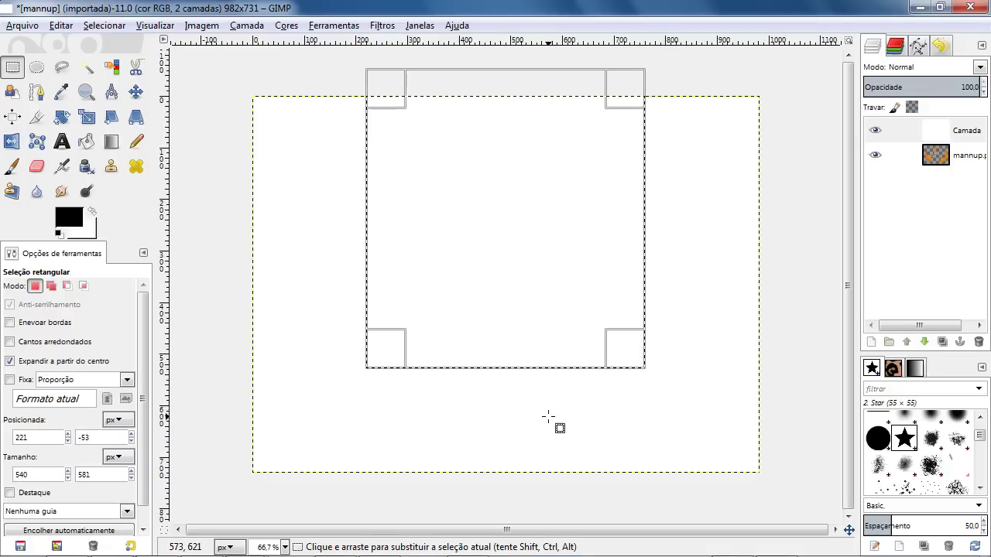
Step: Turn on Fixed with Proporção (aspect ratio) as the constraint for rectangle selections
click(10, 380)
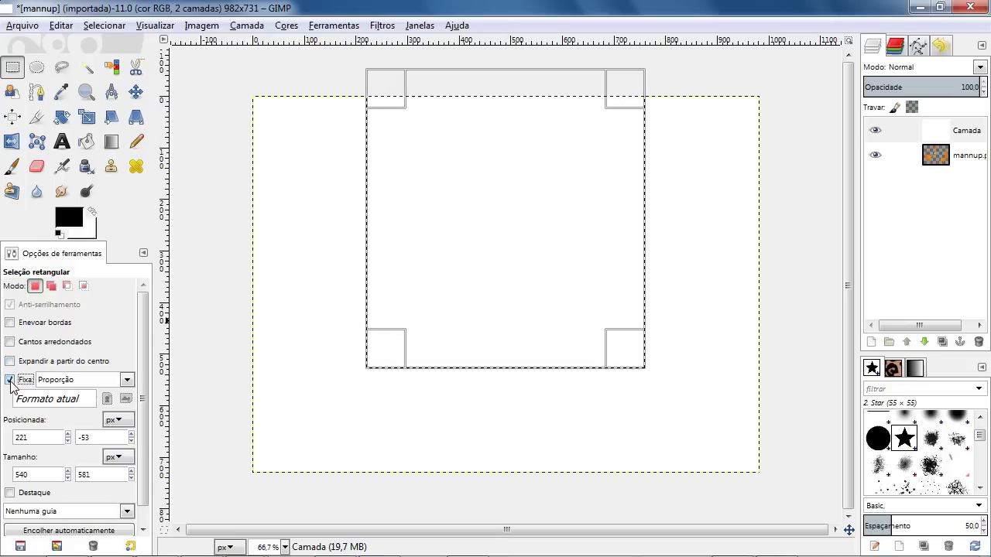
click(126, 380)
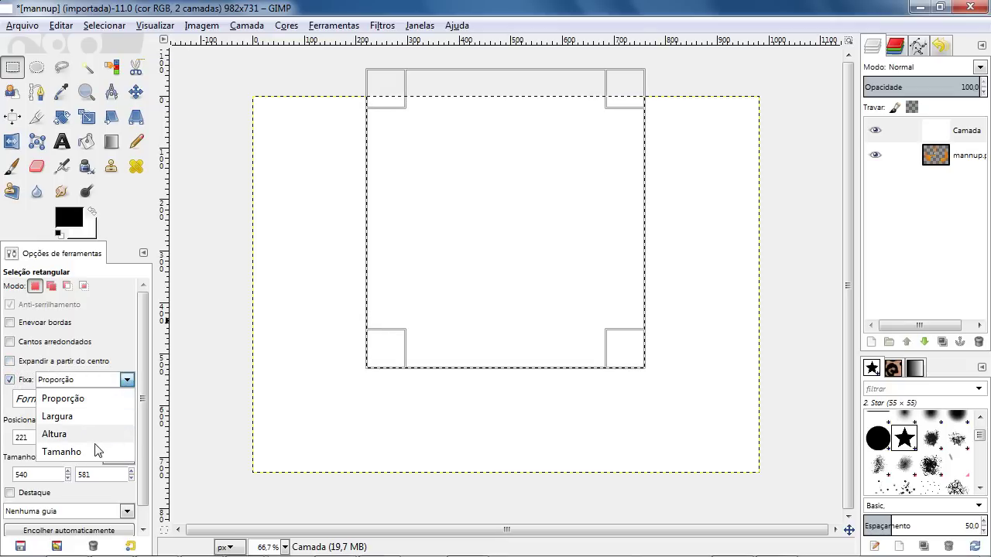
click(320, 321)
Step: Draw aspect-locked rectangle selections, ending with a 408×440 one at 99,75
mouse_move(298, 247)
mouse_down()
mouse_move(430, 364)
mouse_move(547, 369)
mouse_move(295, 272)
mouse_move(259, 284)
mouse_move(303, 201)
mouse_move(495, 239)
mouse_move(406, 434)
mouse_move(328, 157)
mouse_move(462, 421)
mouse_move(343, 128)
mouse_move(542, 339)
mouse_move(550, 361)
mouse_move(424, 303)
mouse_up()
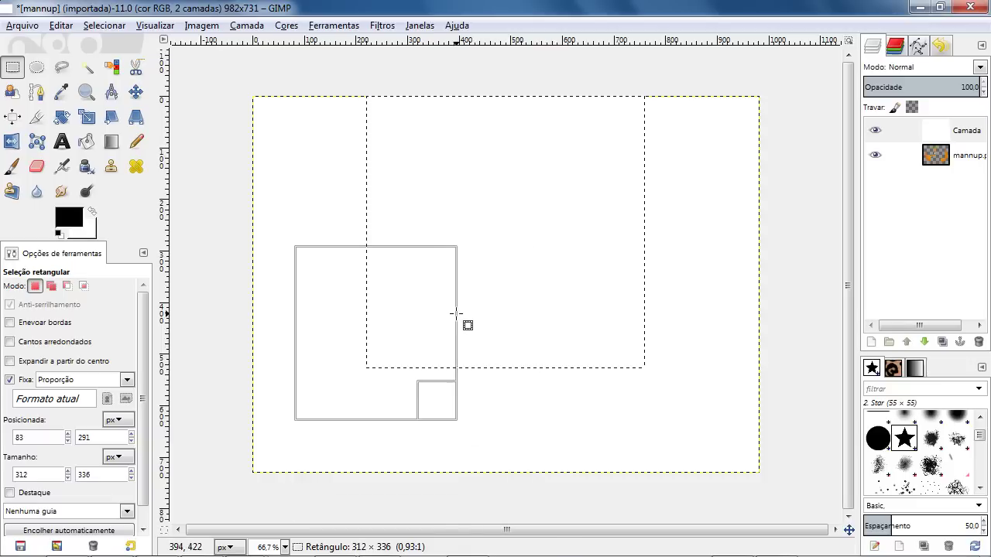
drag(544, 360, 456, 323)
drag(716, 147, 343, 353)
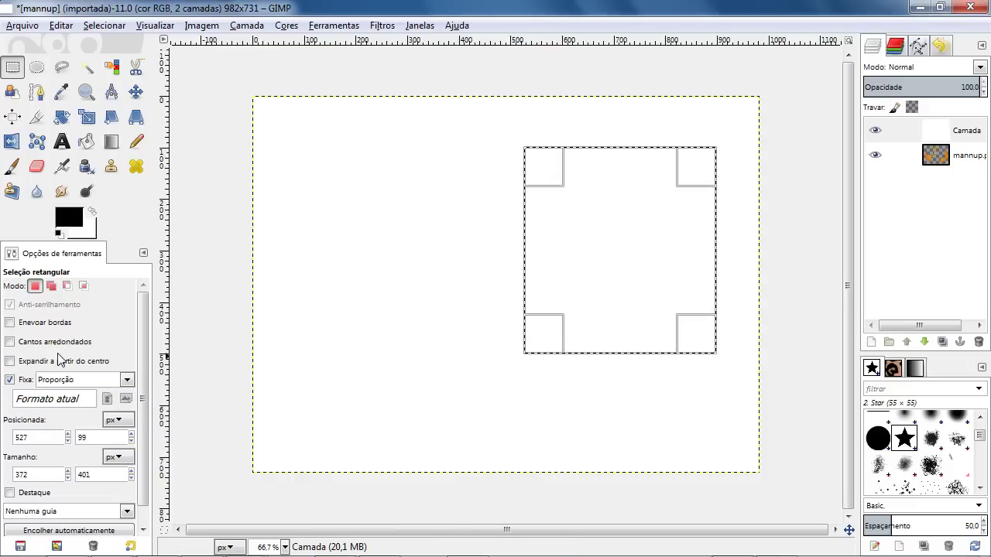
click(127, 380)
click(132, 380)
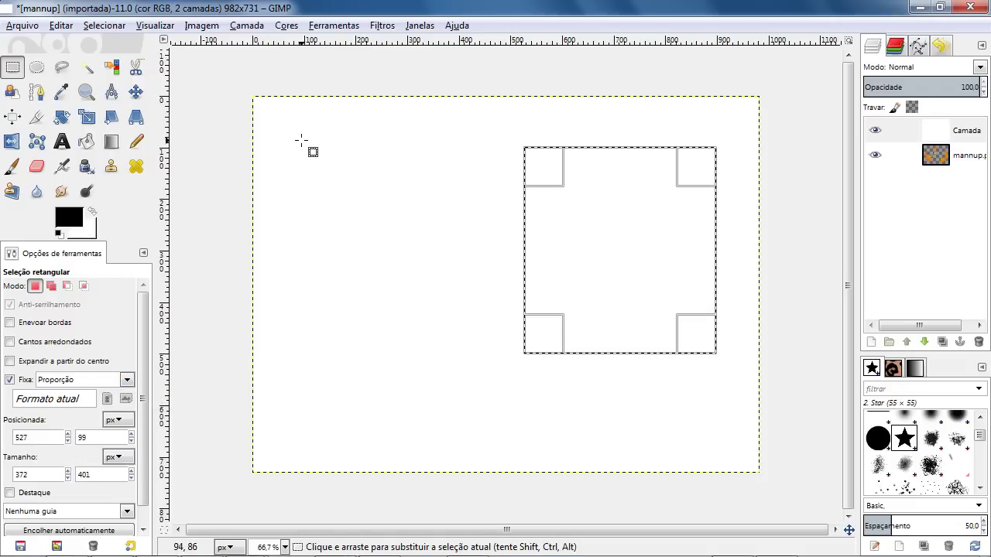
mouse_move(304, 136)
mouse_down()
mouse_move(440, 159)
mouse_move(394, 148)
mouse_move(354, 177)
mouse_move(583, 349)
mouse_move(503, 307)
mouse_move(597, 320)
mouse_move(442, 269)
mouse_move(534, 292)
mouse_move(513, 292)
mouse_up()
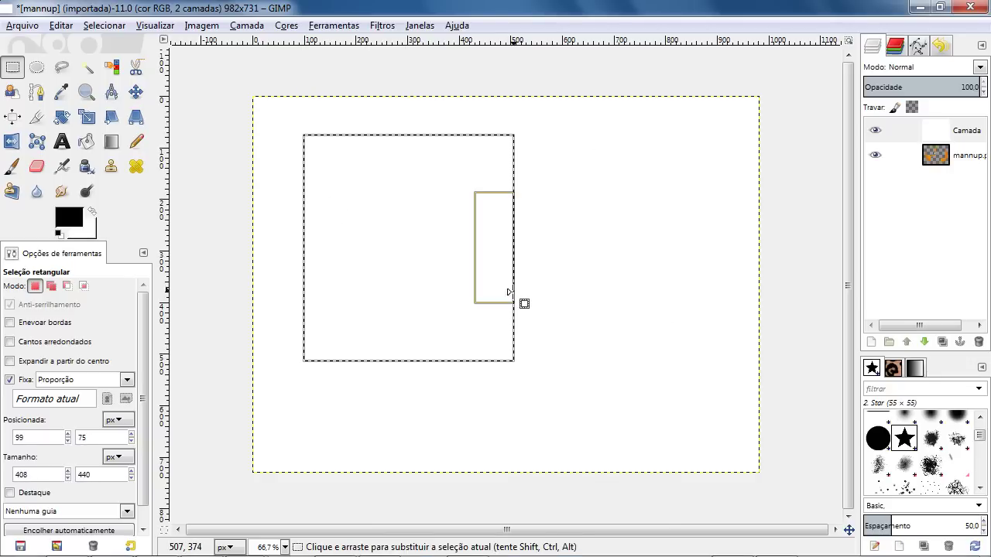